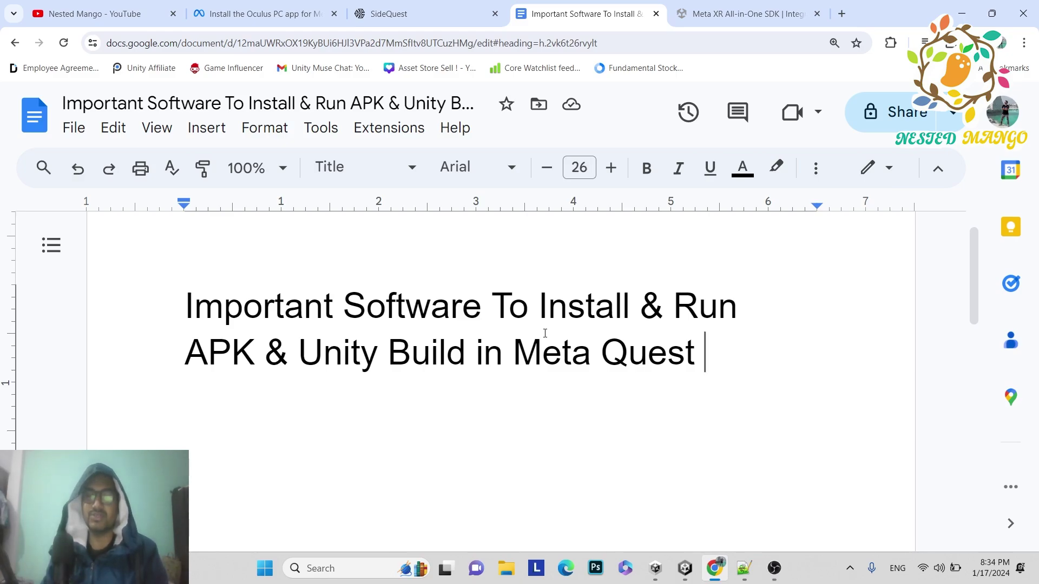
- Look over the free Meta XR All-in-One SDK Asset Store page, then go back to the channel's YouTube videos
left_click(95, 13)
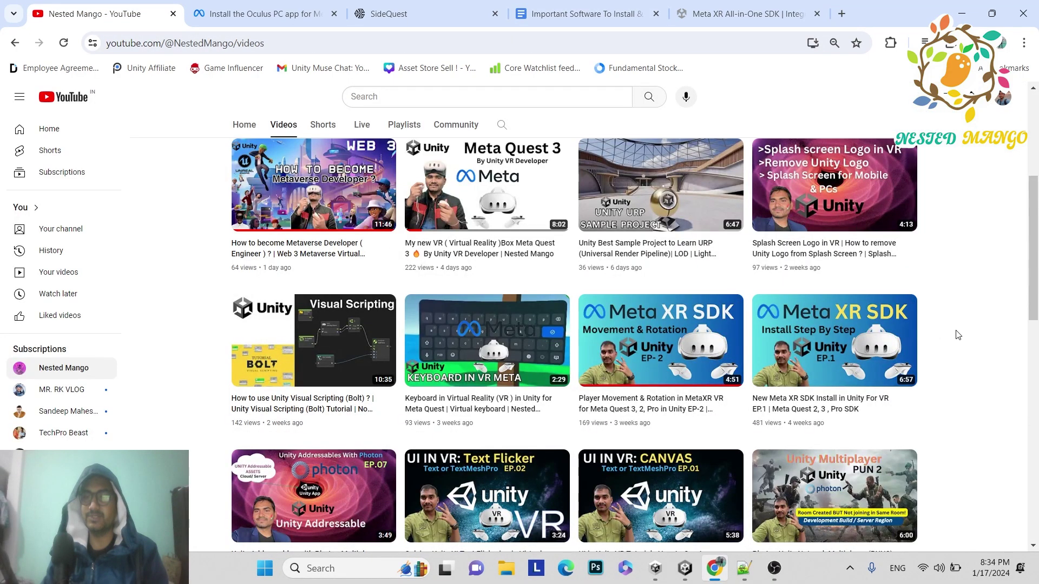
left_click(747, 12)
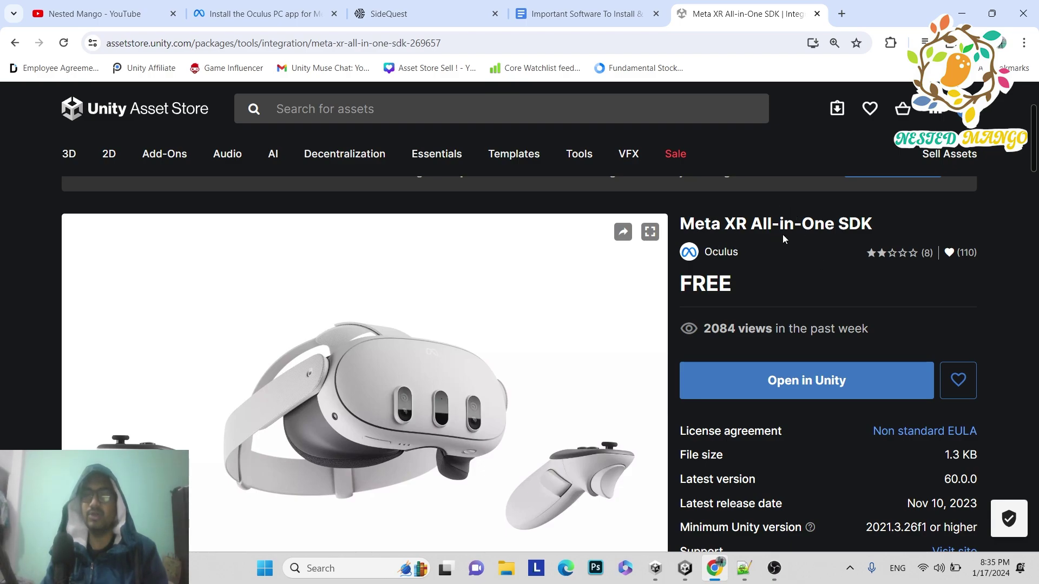
left_click(124, 21)
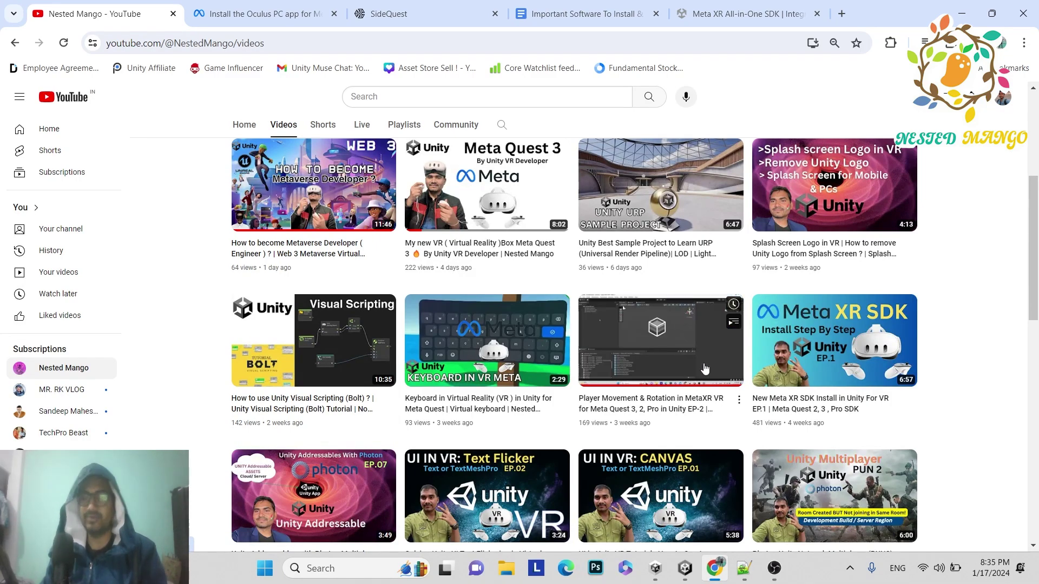
- Show the Meta XR Core SDK Prefabs folder in the MetaXR project and maximize the Unity window
left_click(685, 568)
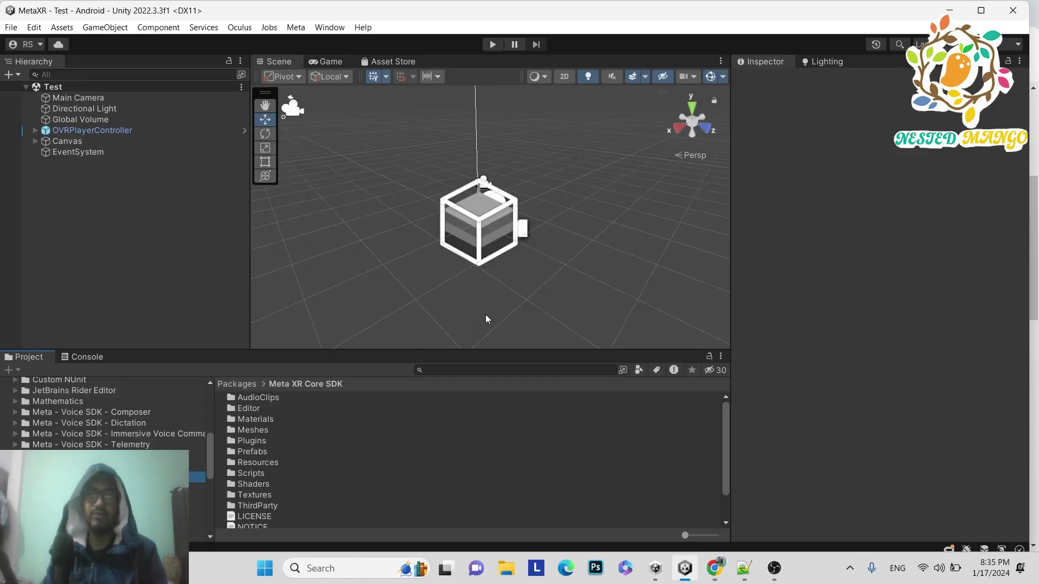
scroll(103, 412, "up", 3)
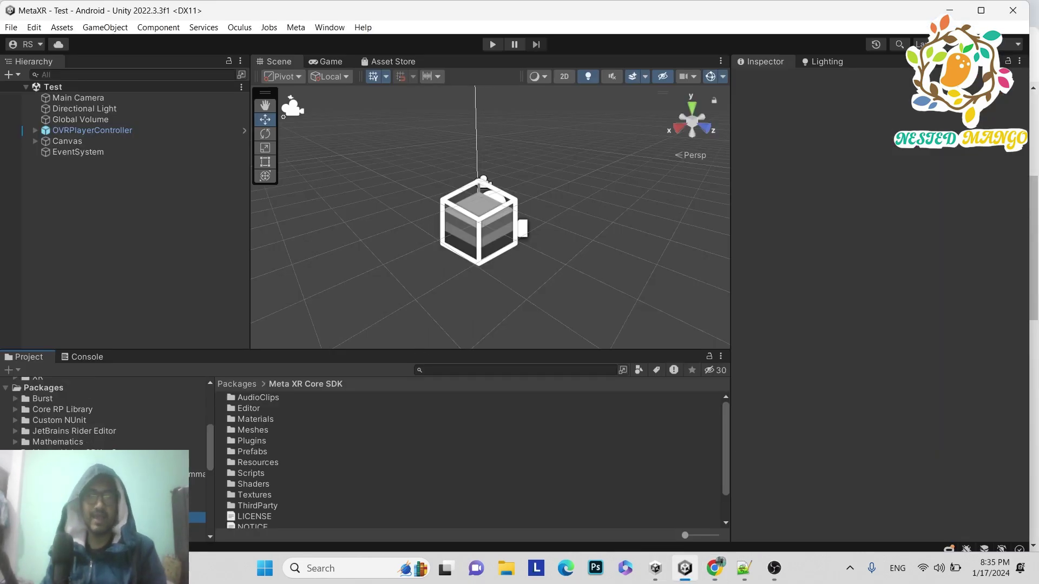
scroll(64, 447, "up", 2)
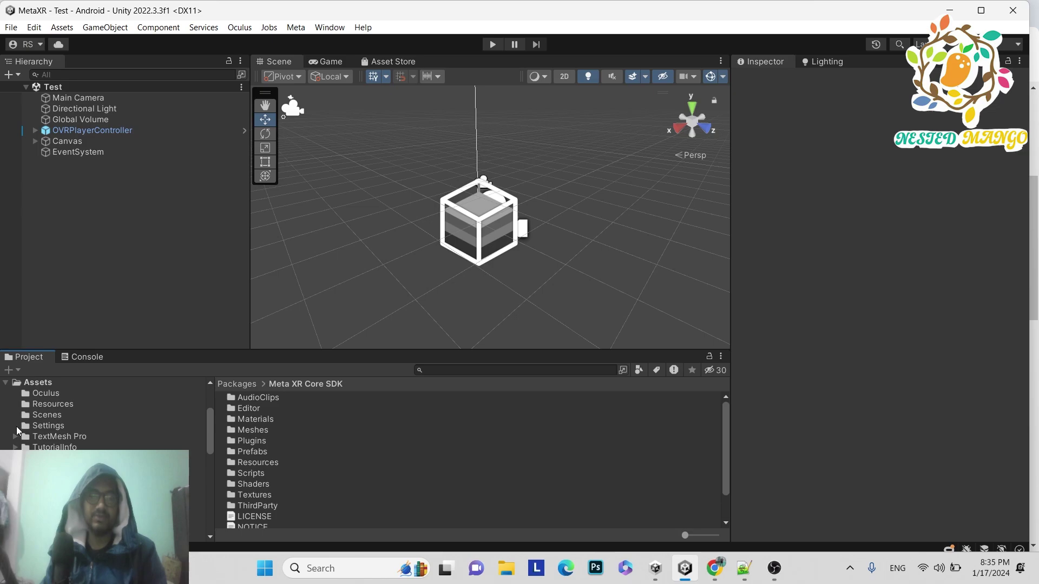
left_click(54, 396)
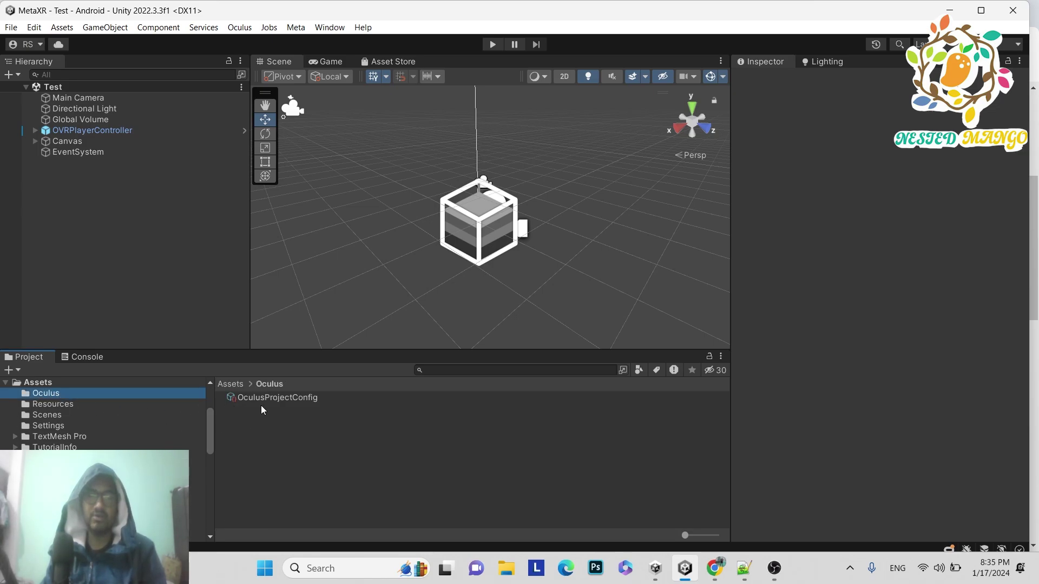
scroll(108, 417, "down", 5)
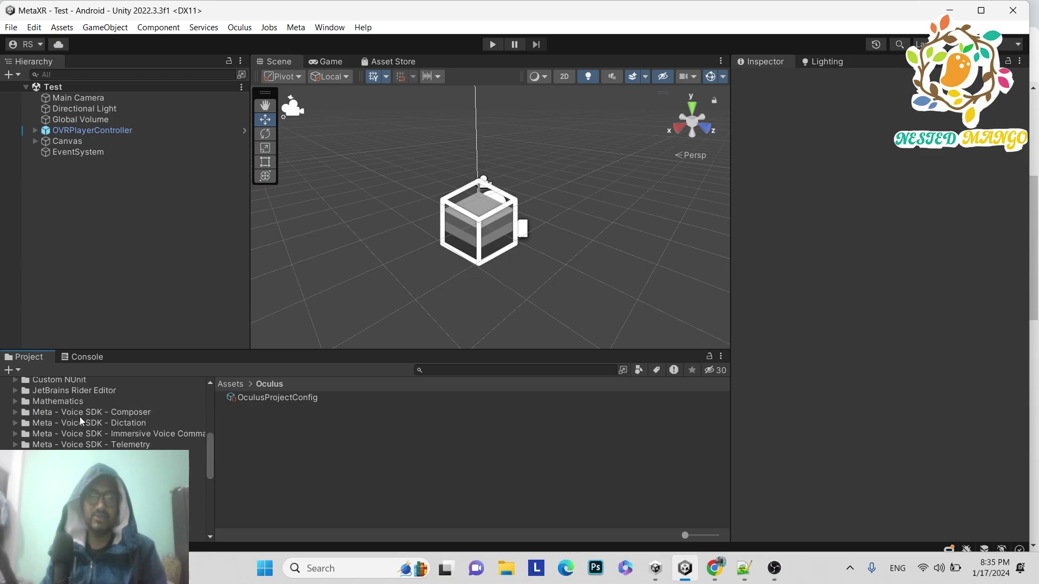
scroll(87, 424, "down", 4)
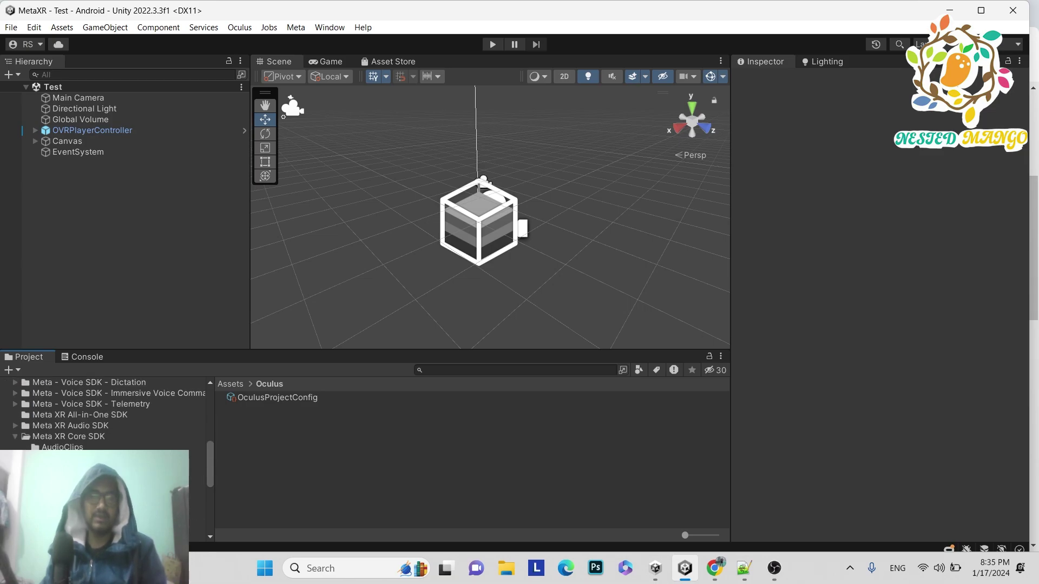
left_click(15, 444)
left_click(54, 460)
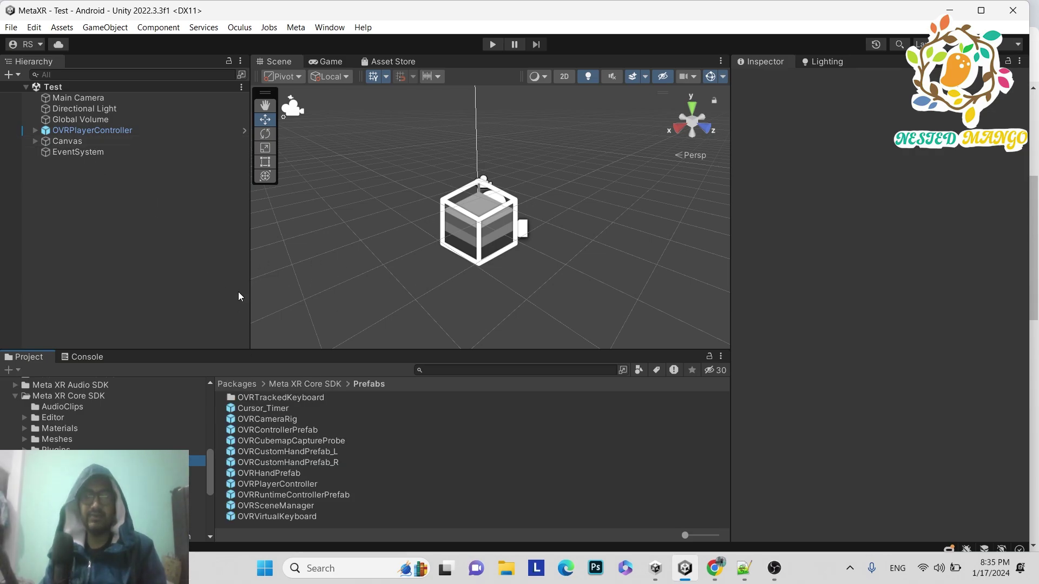
left_click(980, 10)
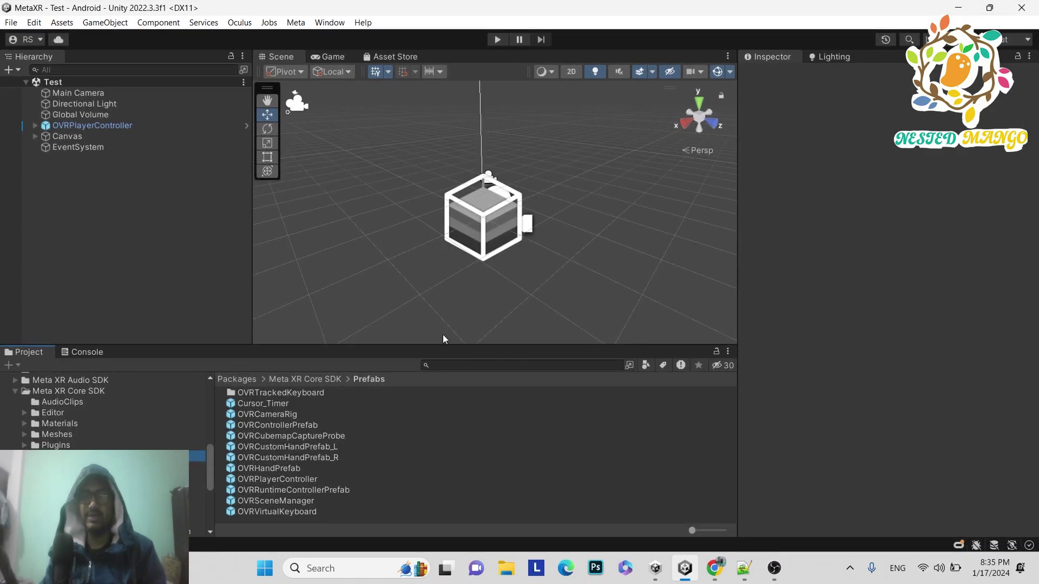
left_click(958, 544)
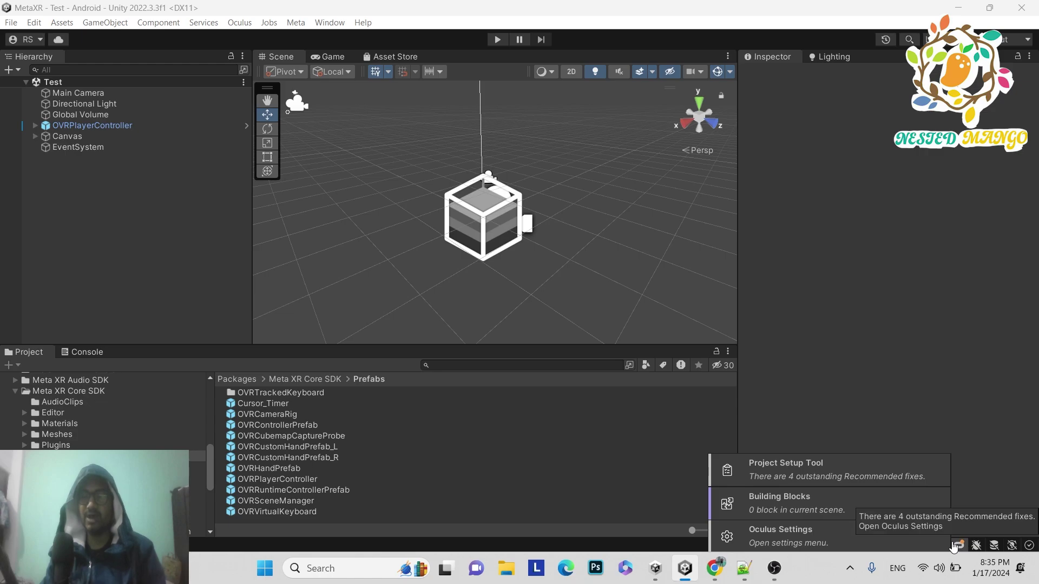
left_click(792, 506)
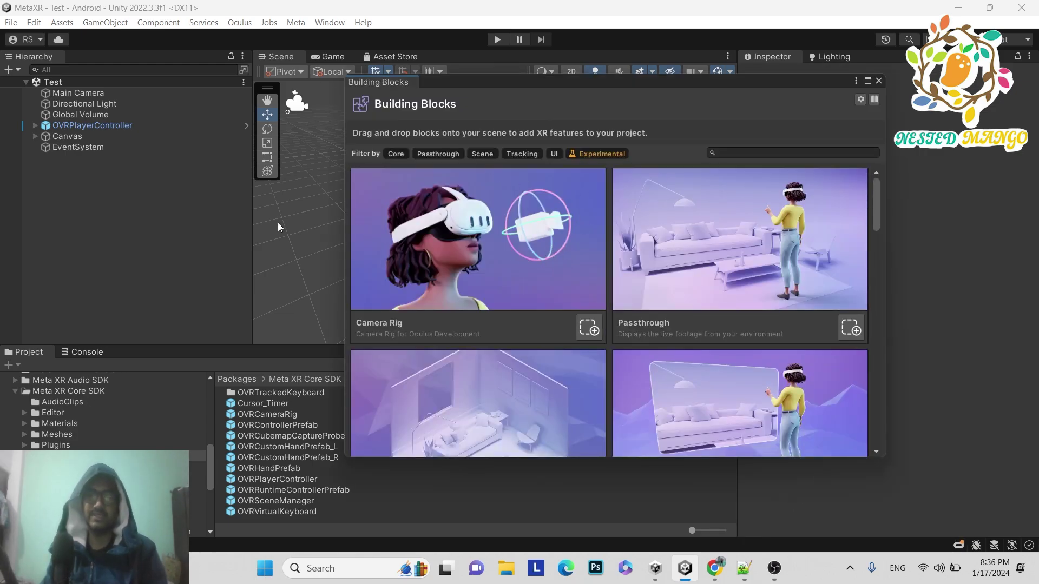
scroll(659, 321, "down", 5)
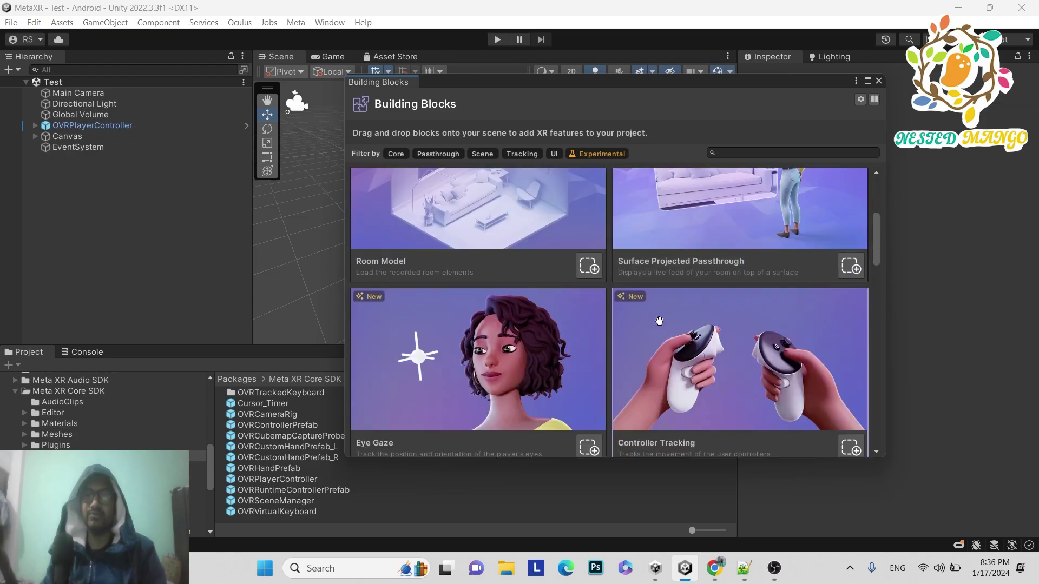
scroll(659, 322, "down", 12)
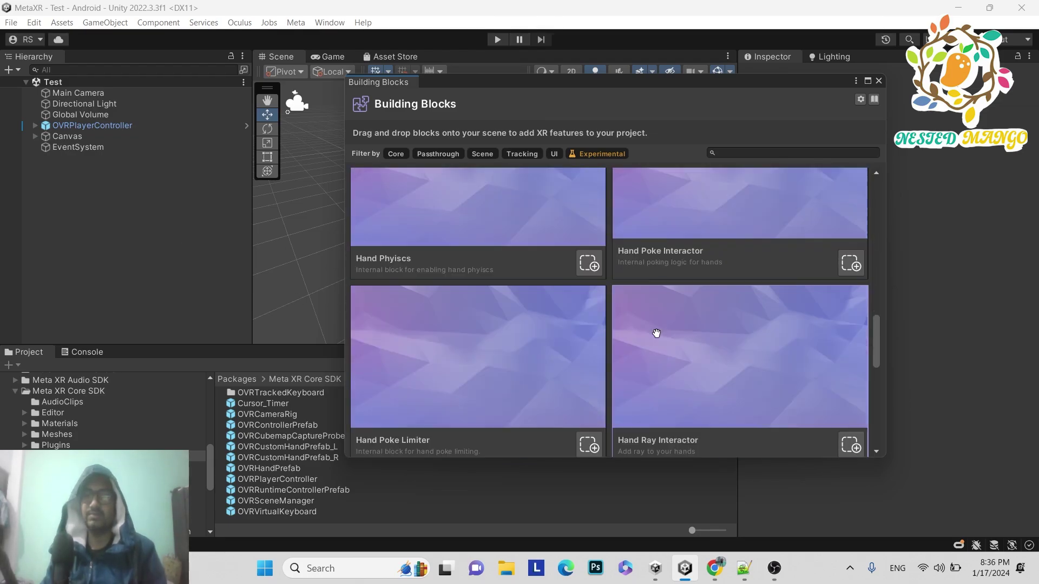
scroll(652, 323, "down", 5)
scroll(650, 324, "up", 5)
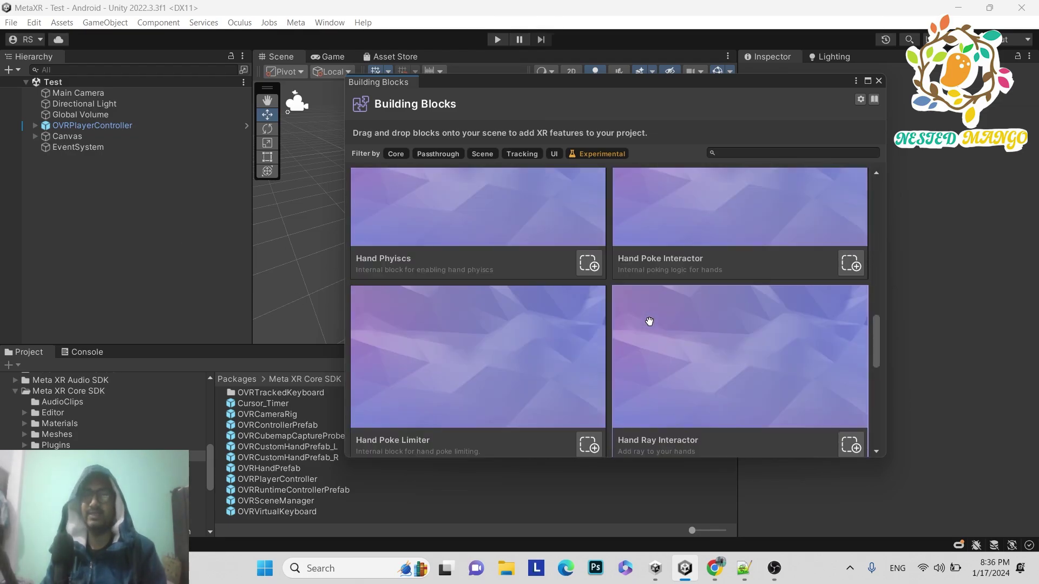
left_click(878, 82)
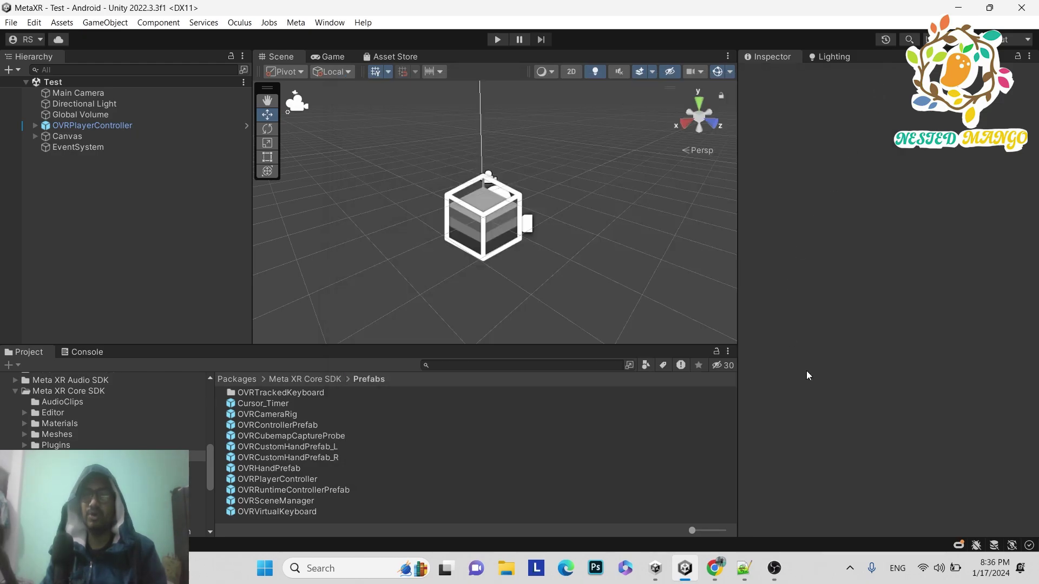
left_click(958, 545)
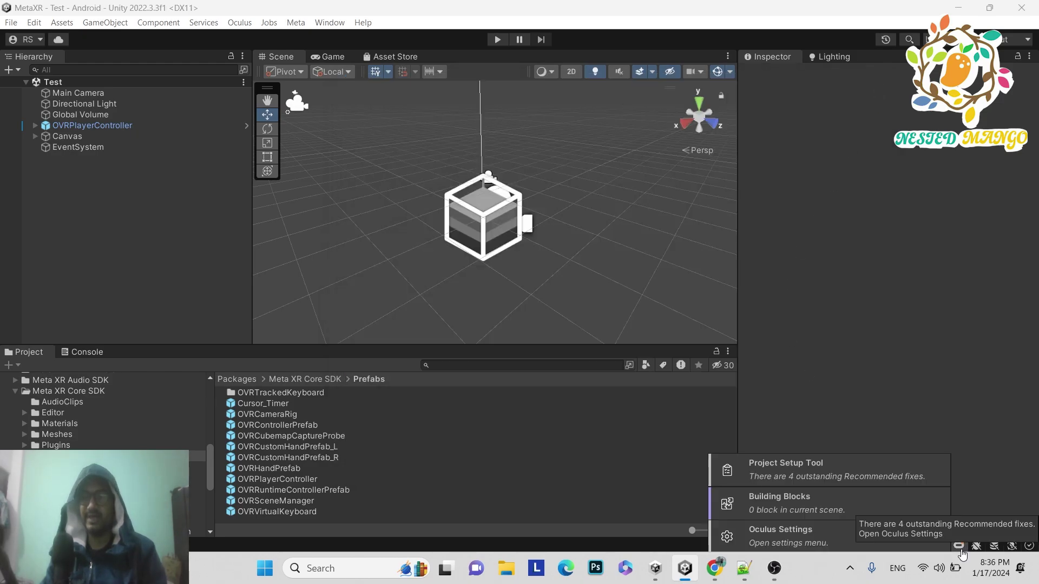
left_click(829, 506)
left_click(239, 23)
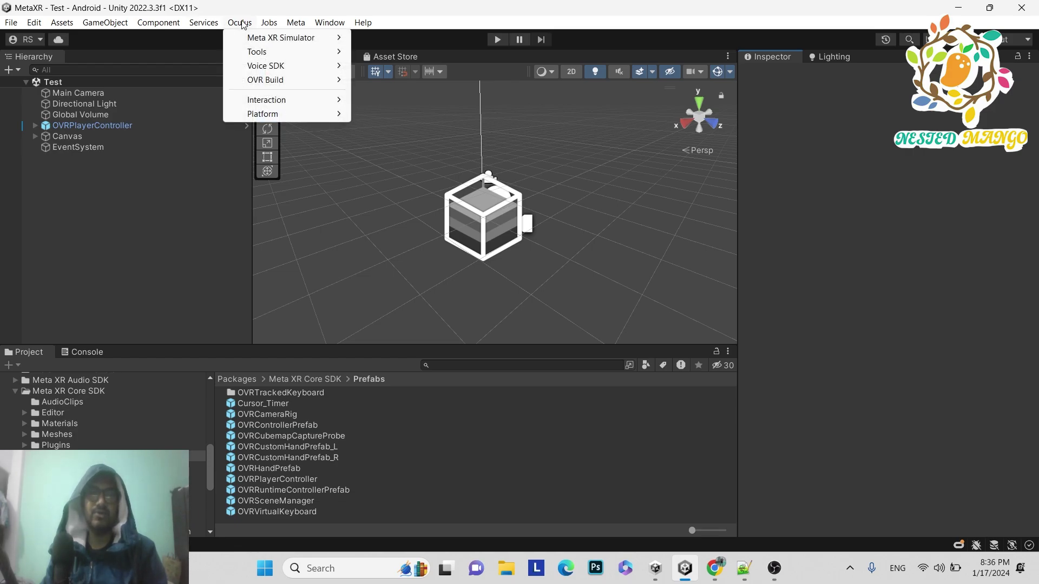
mouse_move(273, 52)
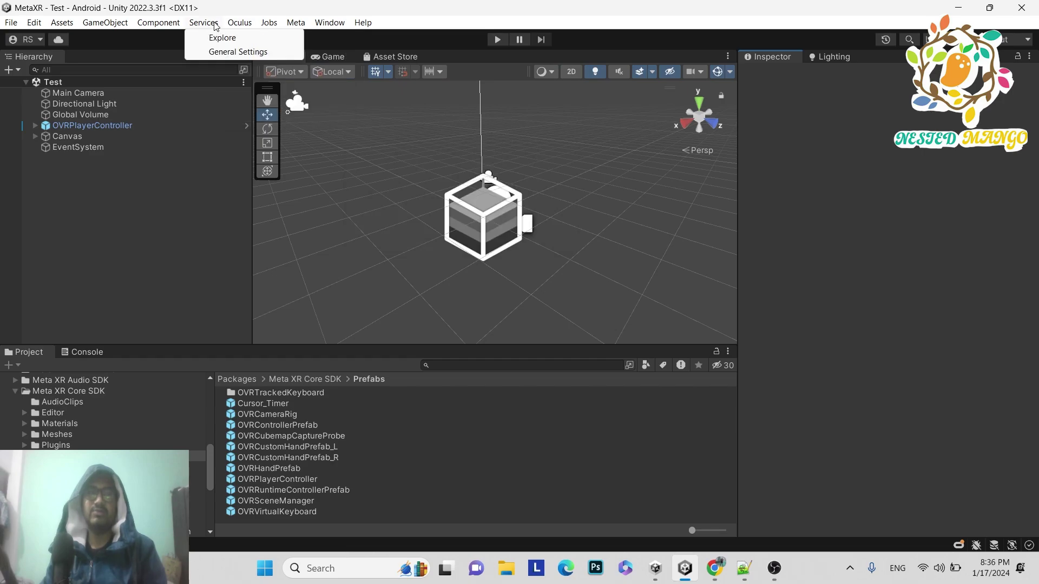
left_click(233, 25)
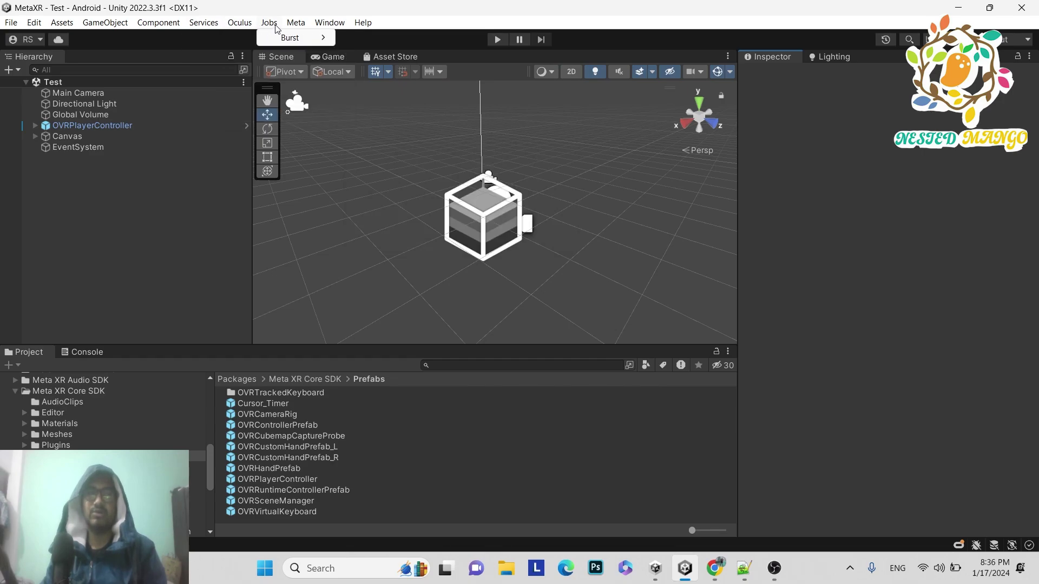
left_click(240, 23)
left_click(240, 22)
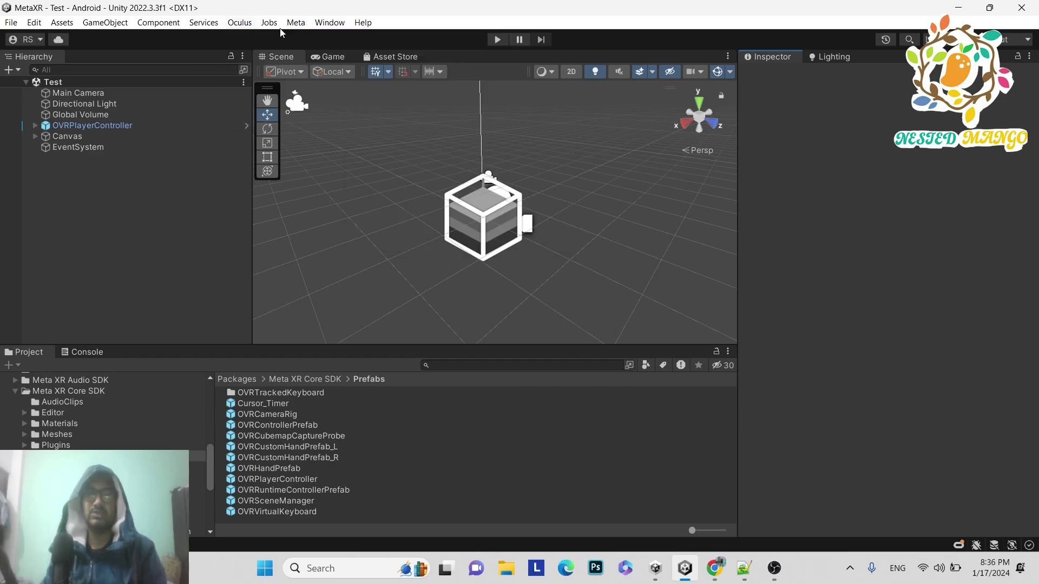
left_click(296, 22)
mouse_move(339, 39)
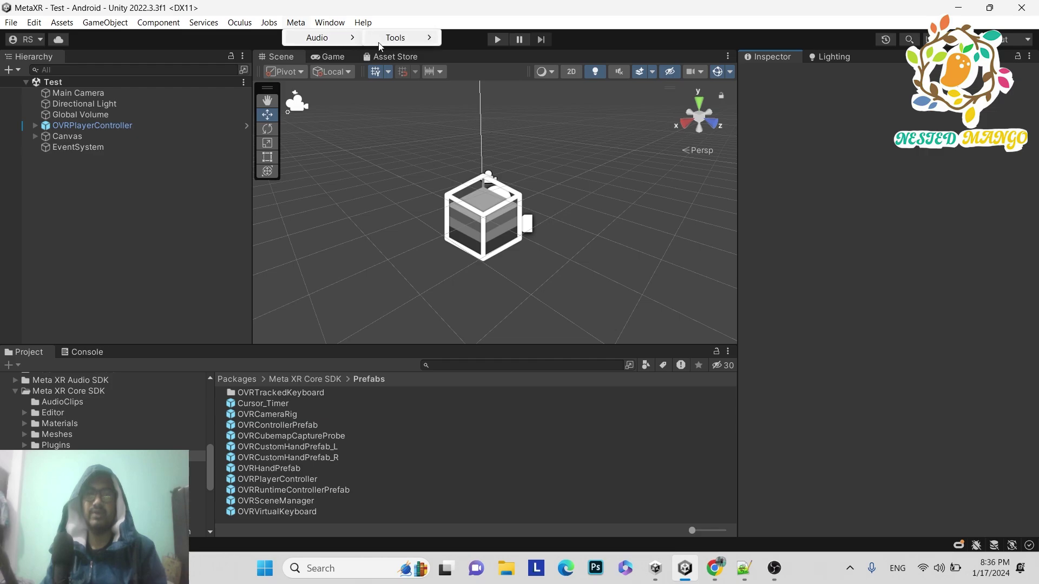
mouse_move(424, 43)
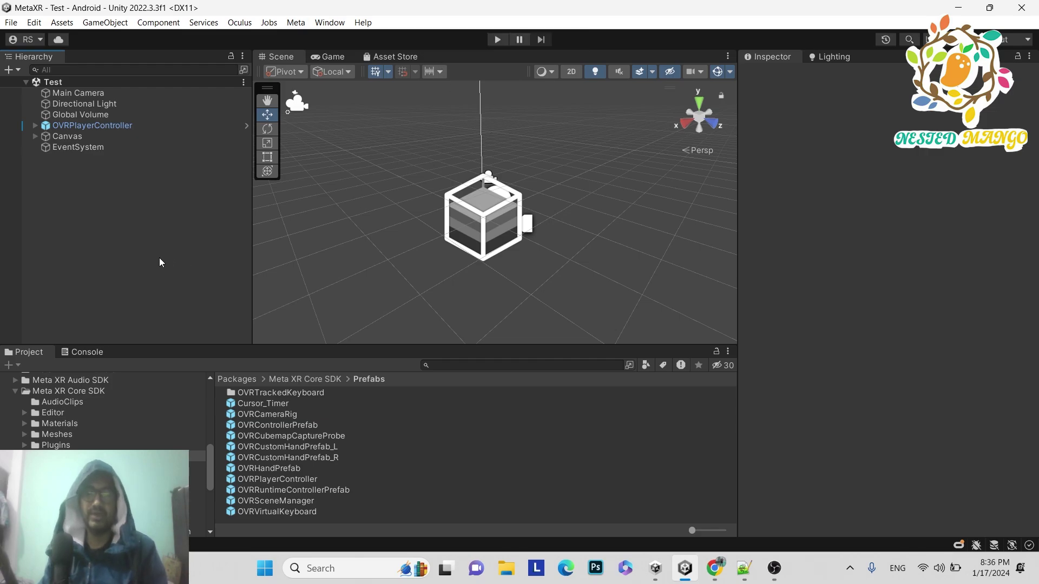
- Scroll the Nested Mango channel page back to its banner, then switch to the Oculus PC app help article
left_click(716, 571)
scroll(574, 276, "up", 5)
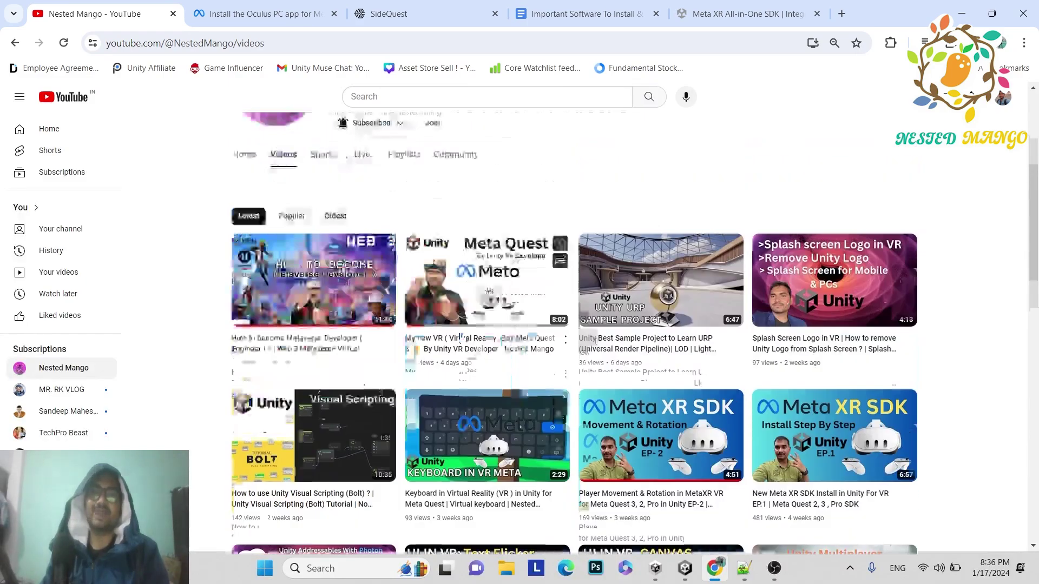
scroll(573, 276, "down", 3)
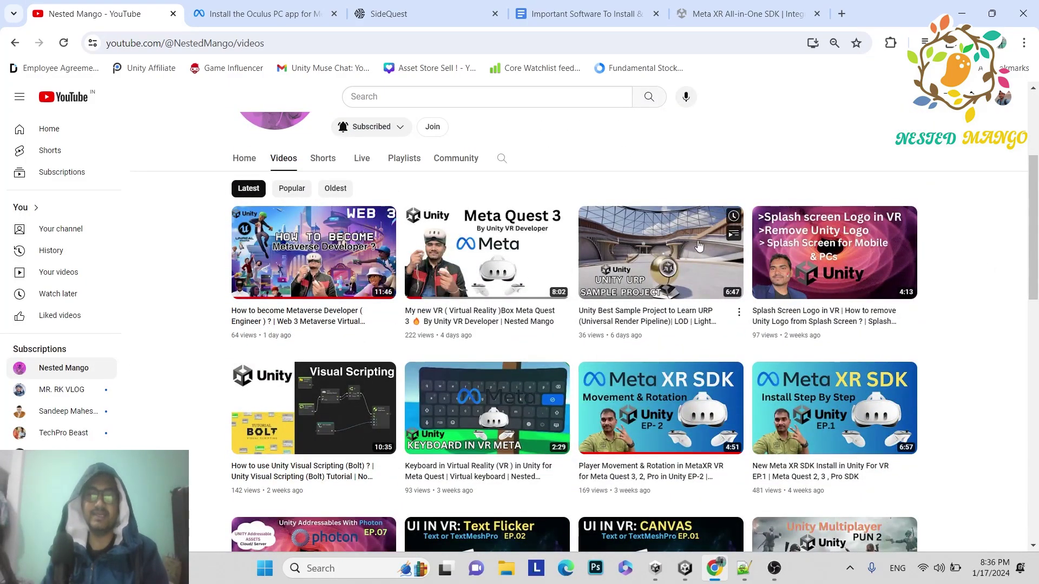
scroll(878, 145, "up", 1)
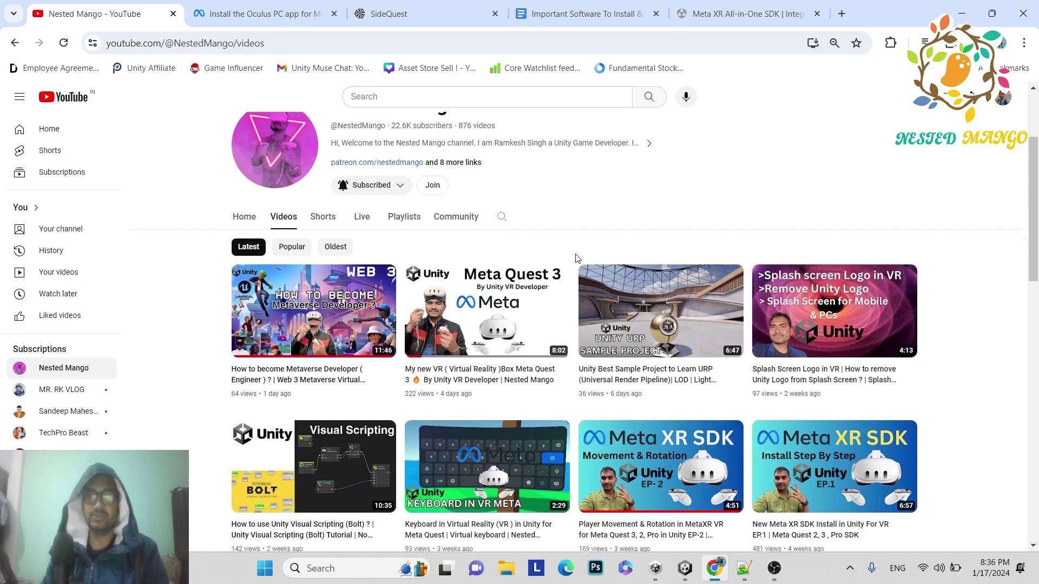
scroll(577, 258, "up", 1)
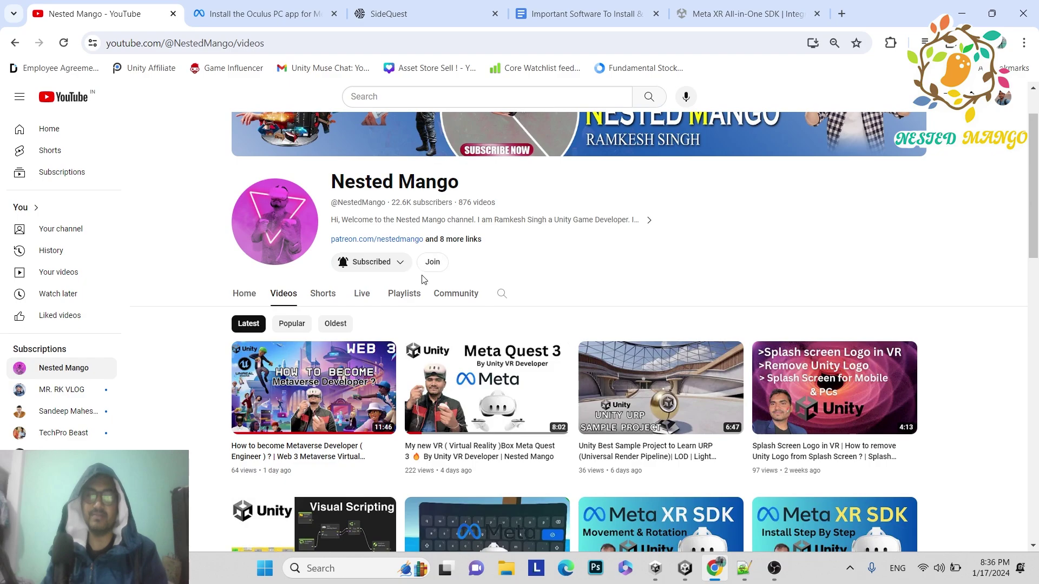
scroll(680, 227, "up", 1)
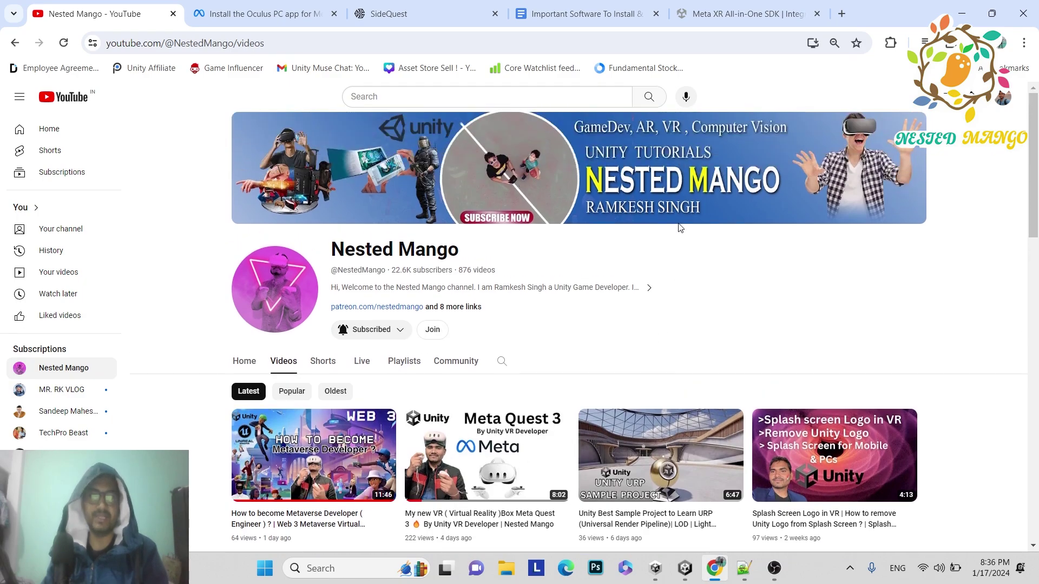
key("ctrl+Tab")
mouse_move(395, 375)
left_mouse_down()
mouse_move(519, 374)
mouse_move(395, 375)
left_mouse_up()
- Download OculusSetup.exe via the article's 'Oculus PC app setup' link and run it from downloads
left_click(516, 374)
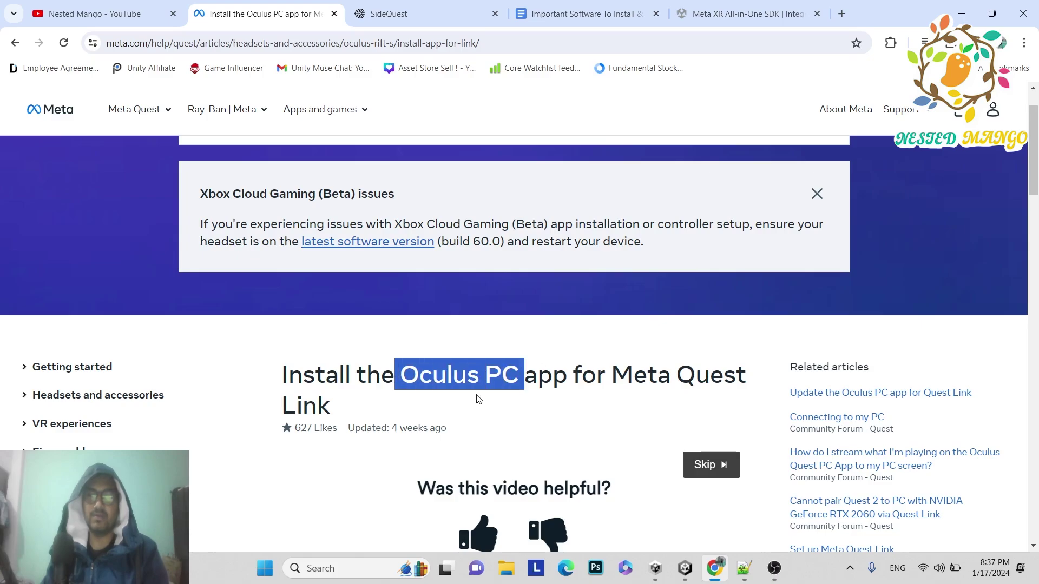
scroll(626, 298, "down", 3)
scroll(623, 300, "down", 6)
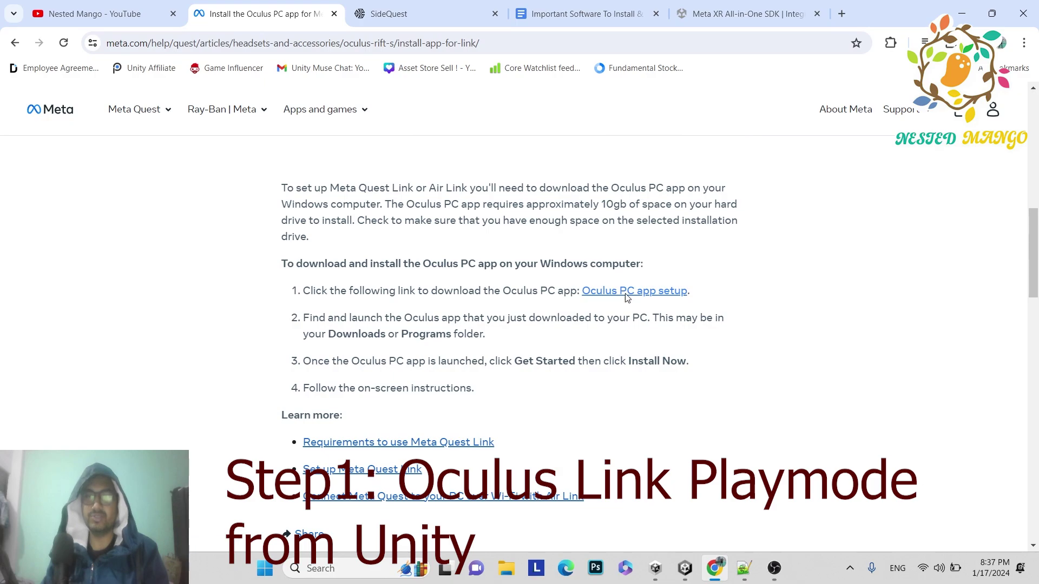
left_click(627, 297)
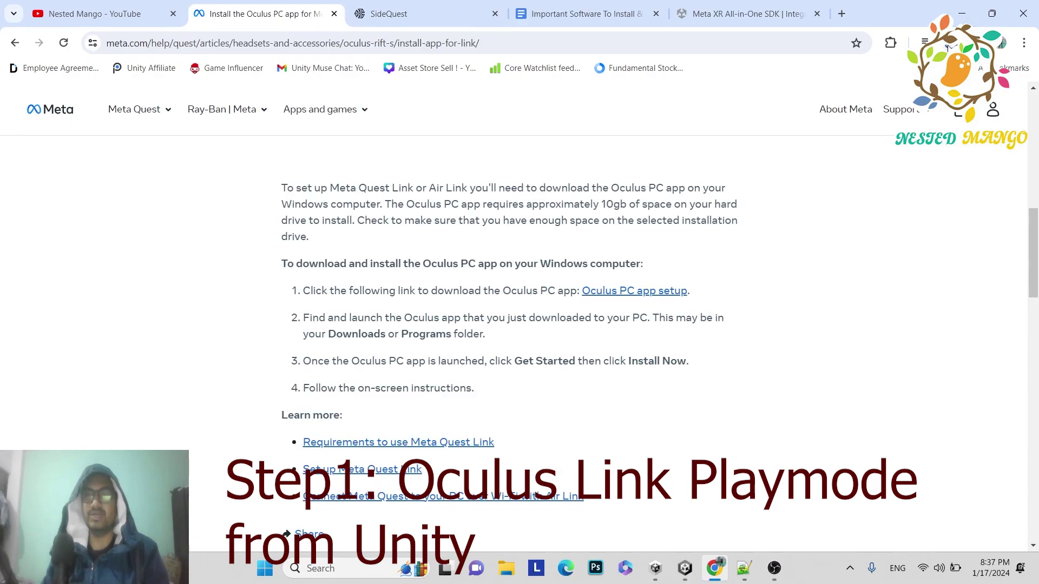
left_click(948, 46)
left_click(790, 76)
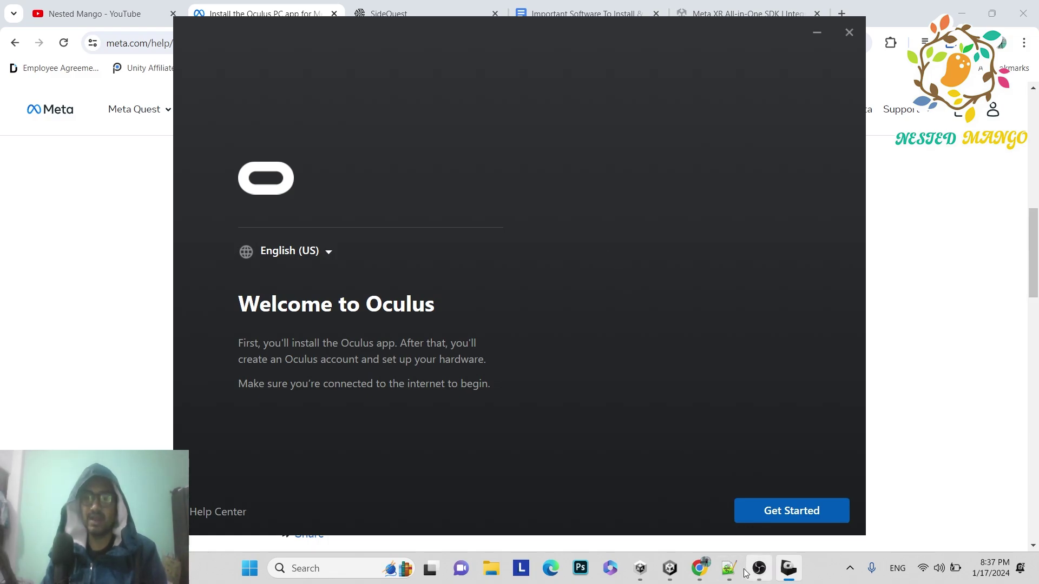
left_click(662, 565)
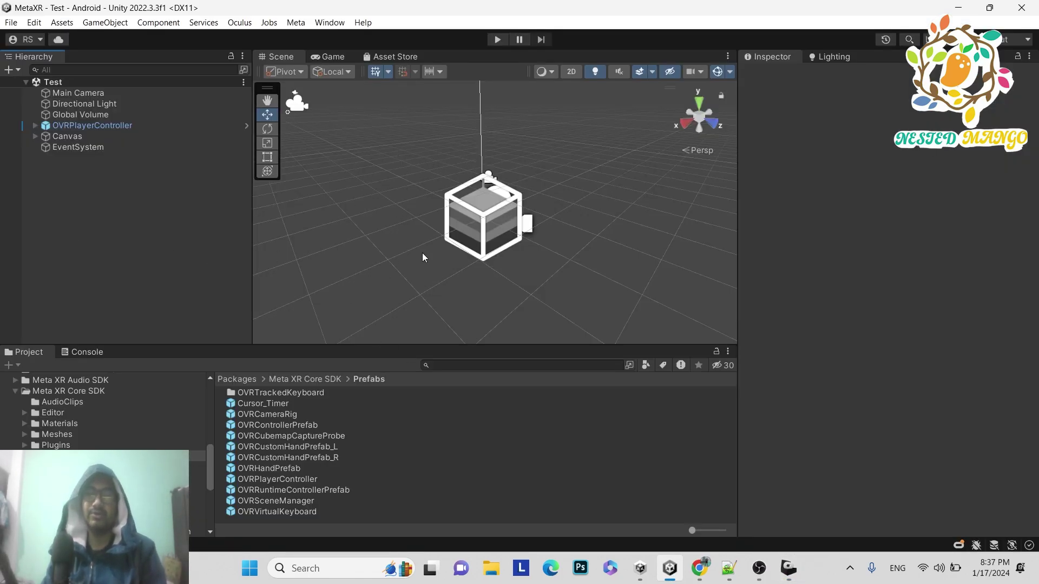
key("alt+Tab")
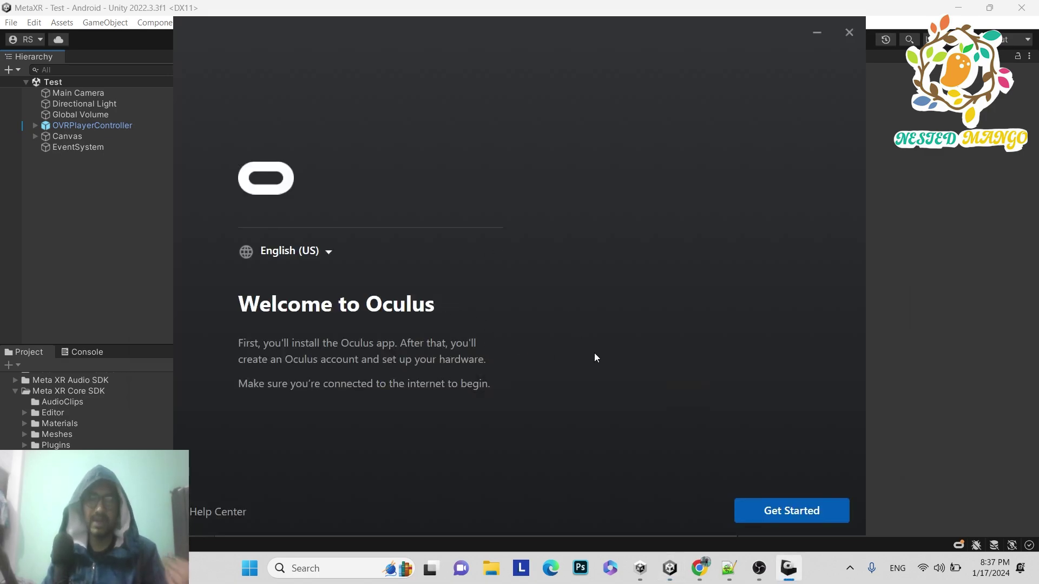
- Start the Oculus setup, agree to the Terms and Conditions, and install the software
left_click(699, 568)
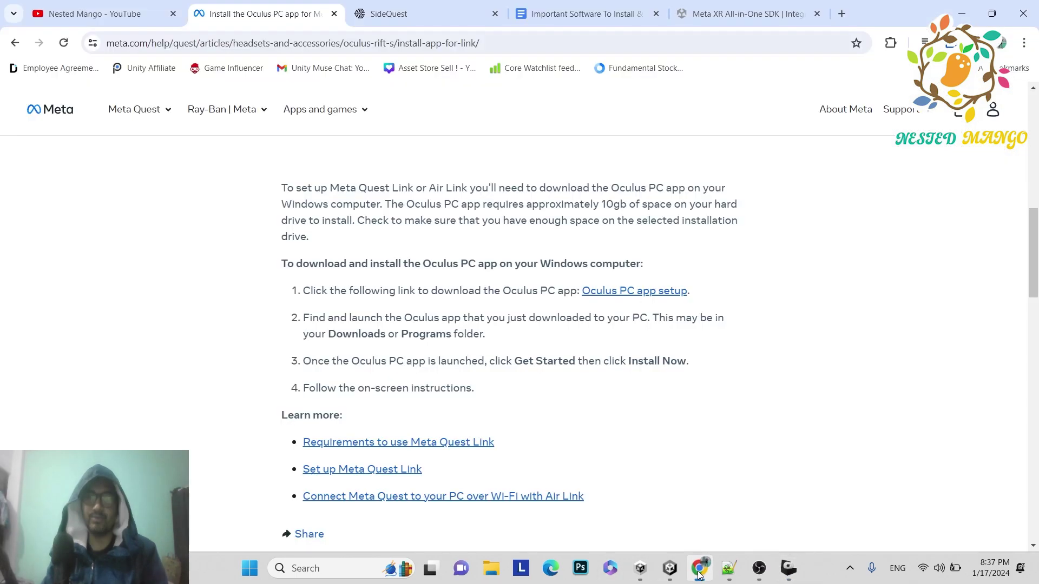
left_click(88, 18)
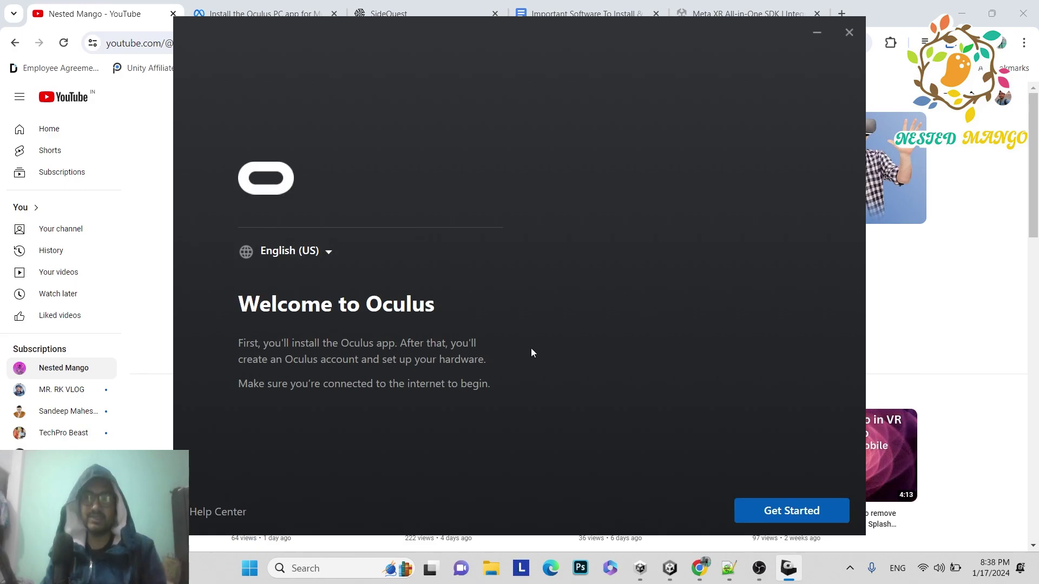
left_click(760, 514)
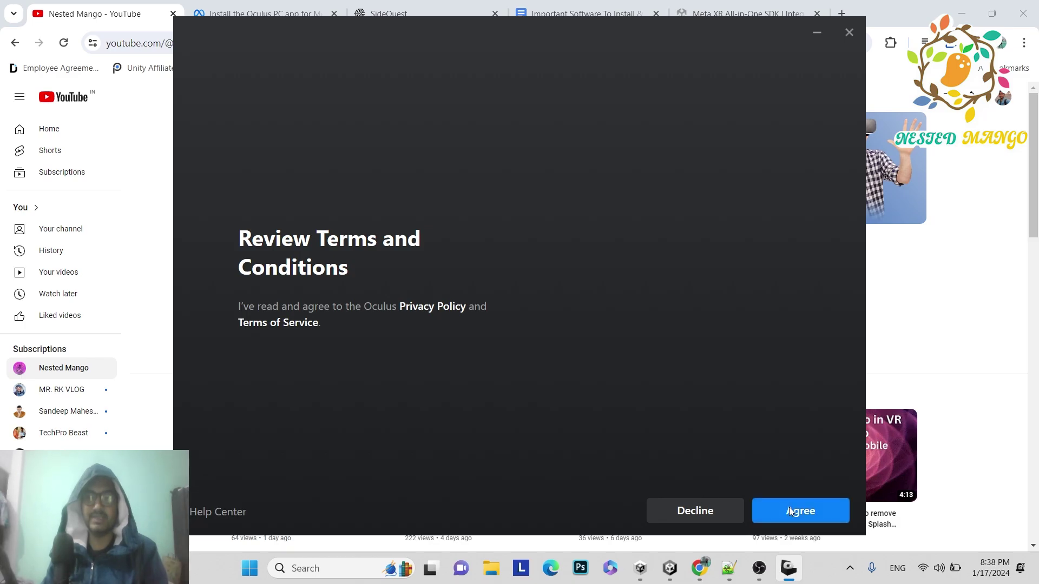
left_click(789, 508)
left_click(786, 510)
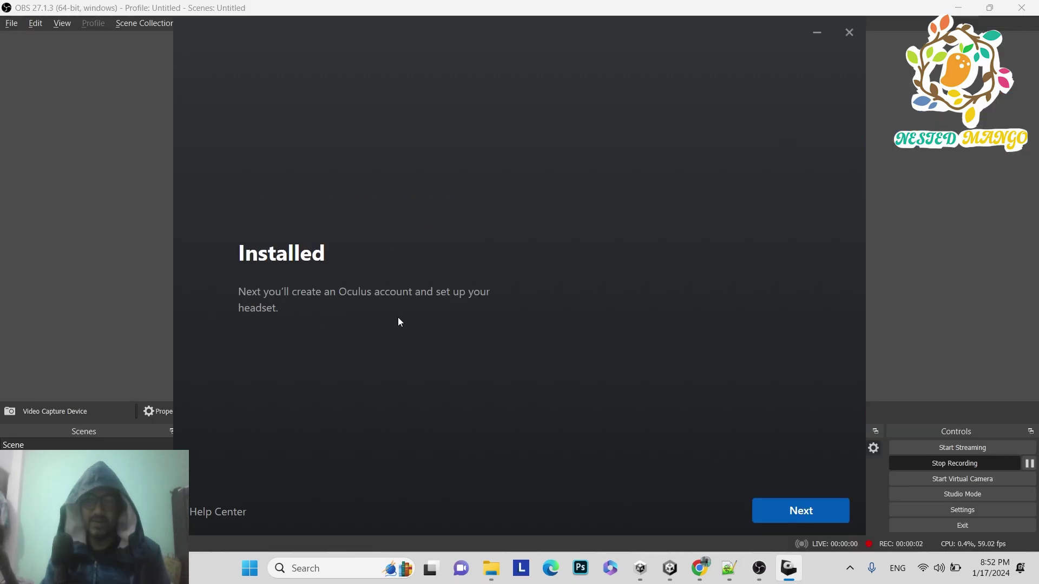
- Log in with a Meta account and choose the grey alien avatar as the profile picture
left_click(801, 511)
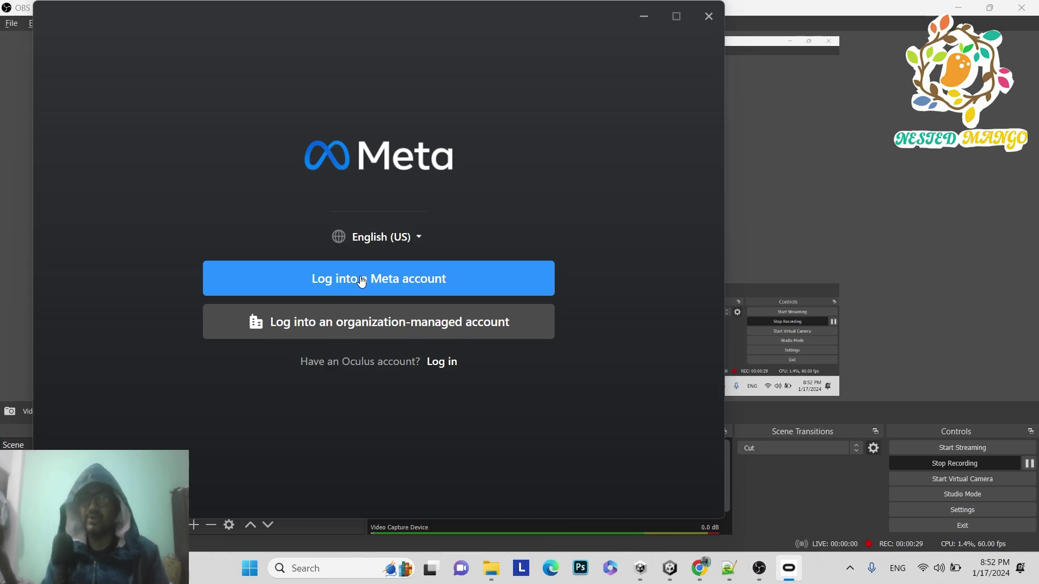
left_click(361, 280)
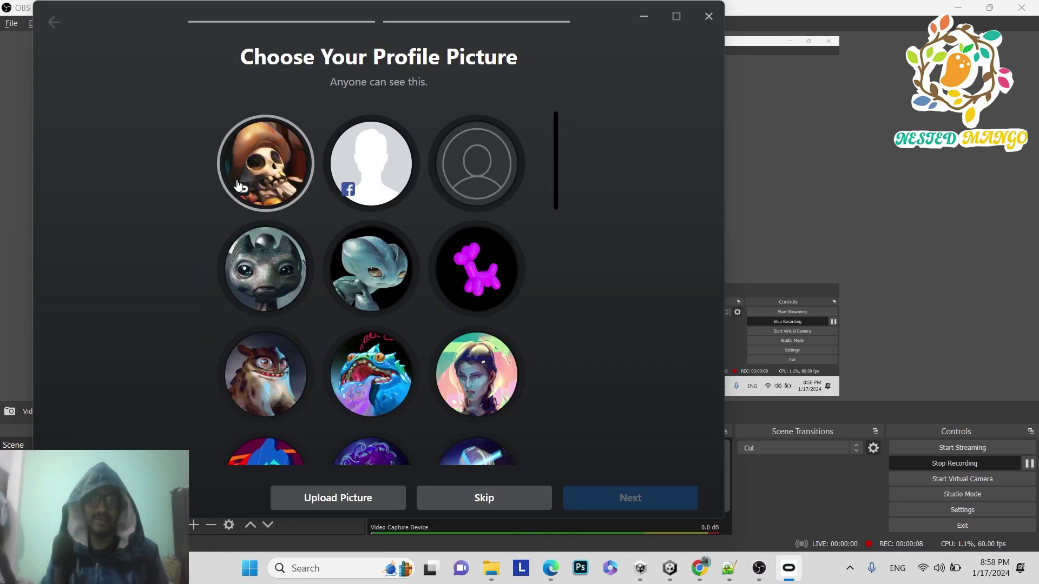
left_click(272, 283)
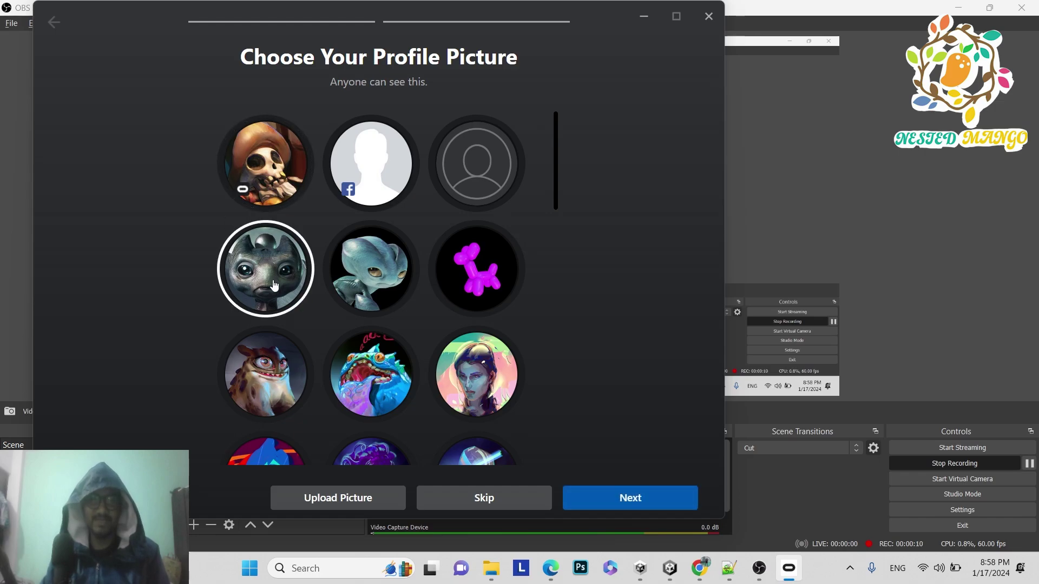
left_click(610, 507)
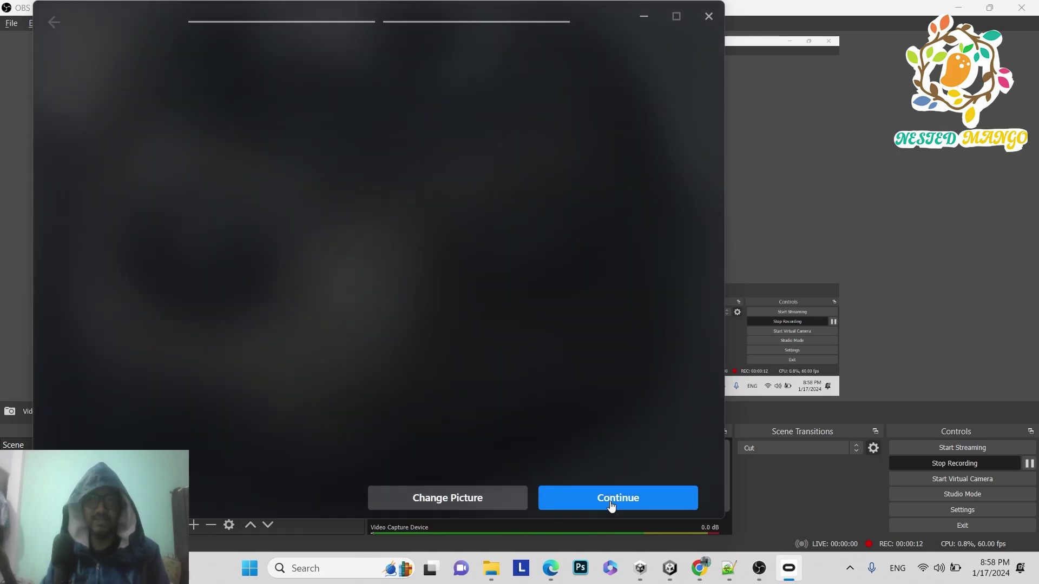
left_click(612, 506)
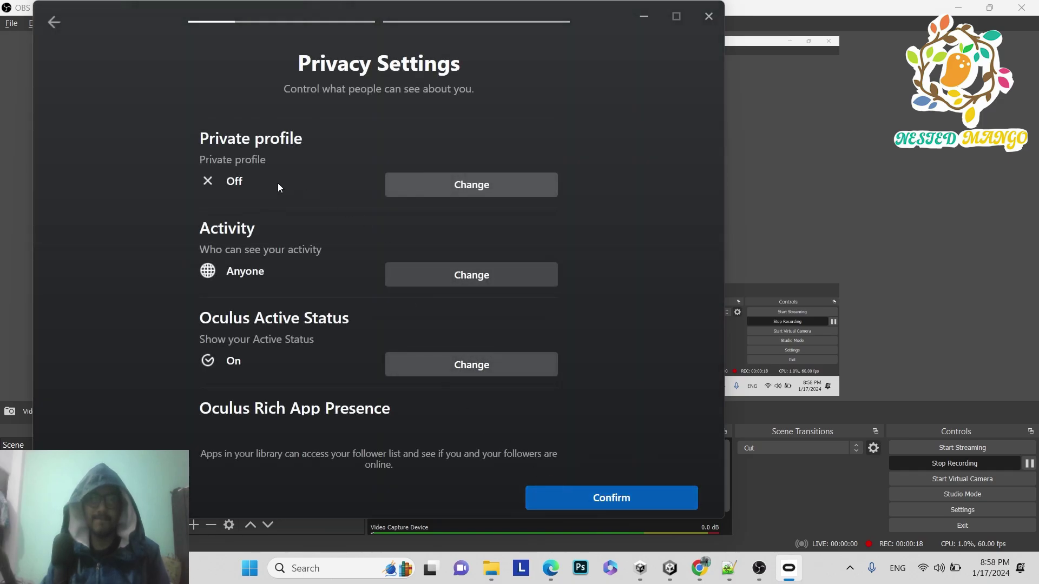
- Confirm the privacy settings and keep the default VR download location
scroll(317, 304, "down", 1)
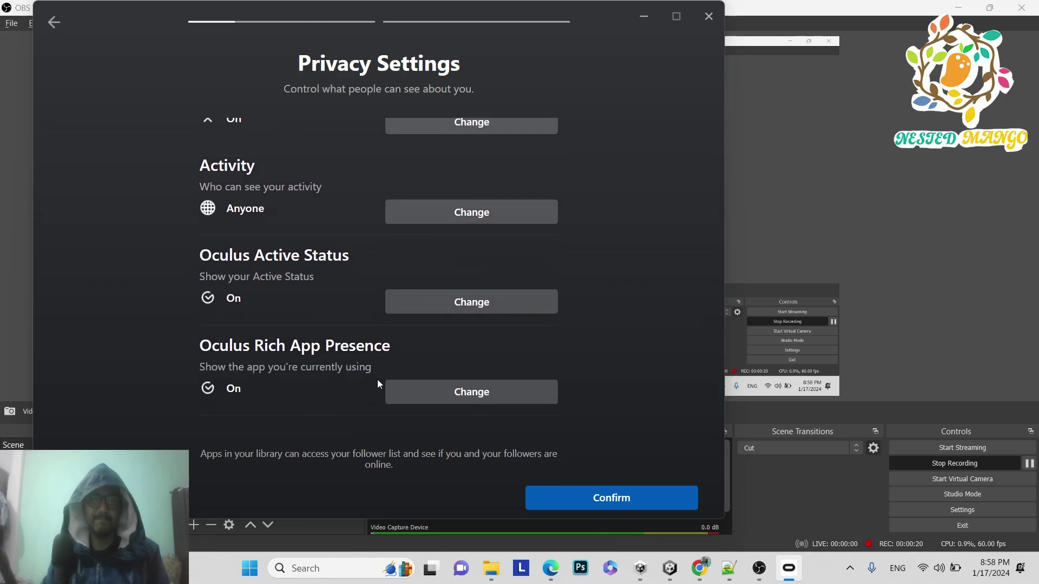
left_click(579, 500)
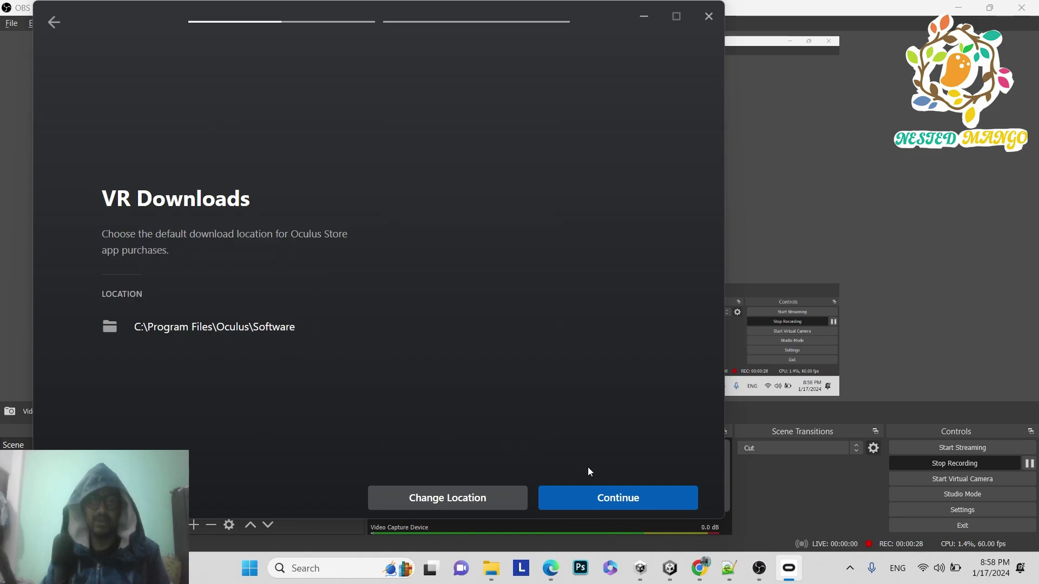
left_click(605, 503)
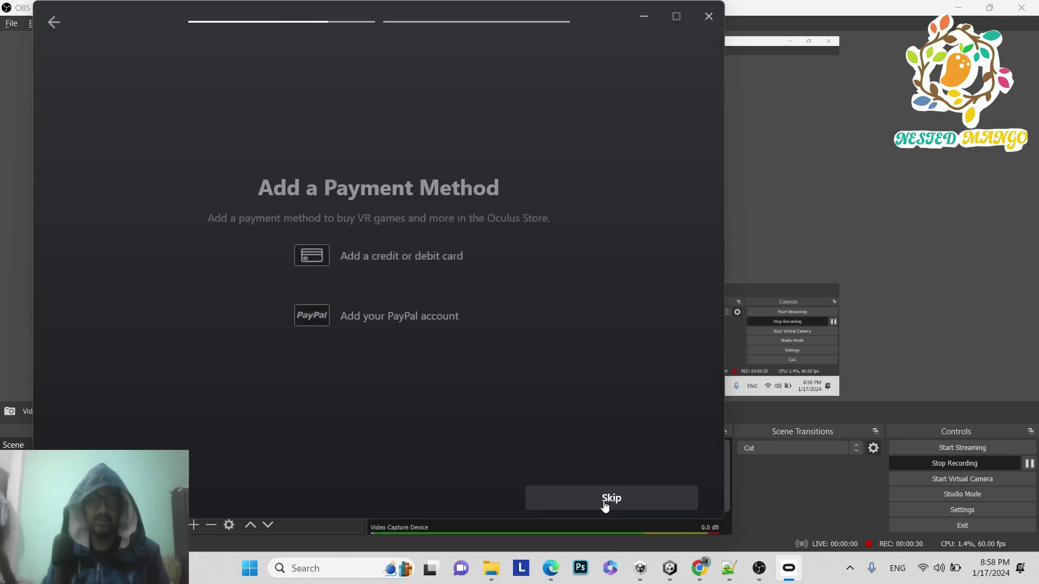
- Skip adding a payment method and choose Quest 3 as the headset
left_click(573, 498)
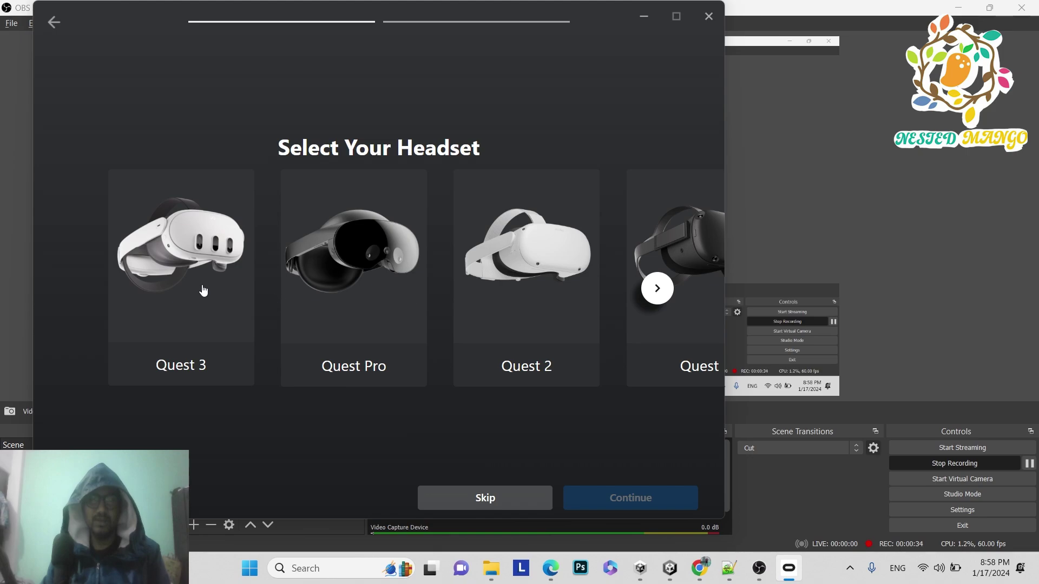
left_click(150, 291)
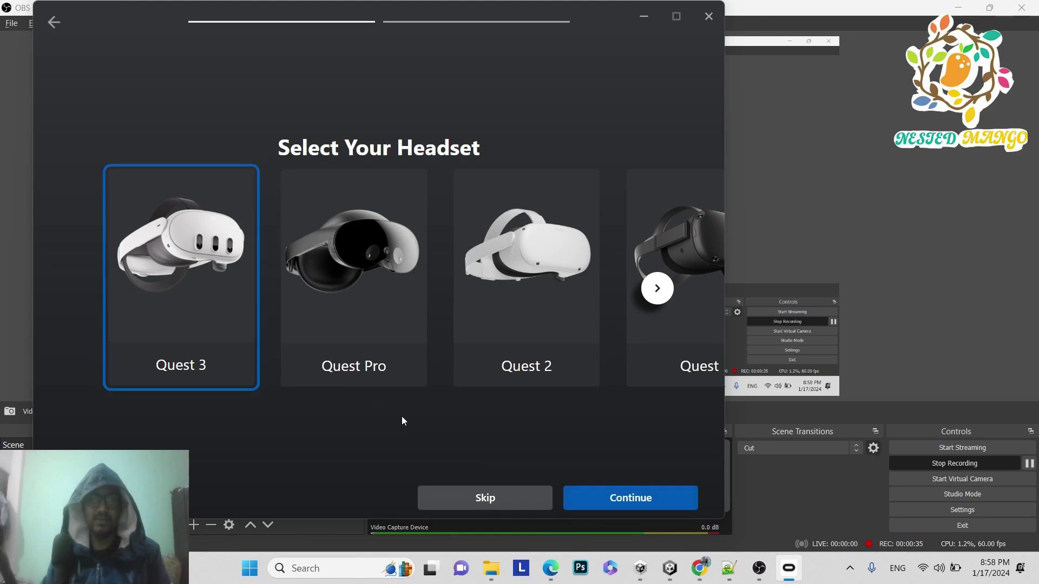
left_click(645, 497)
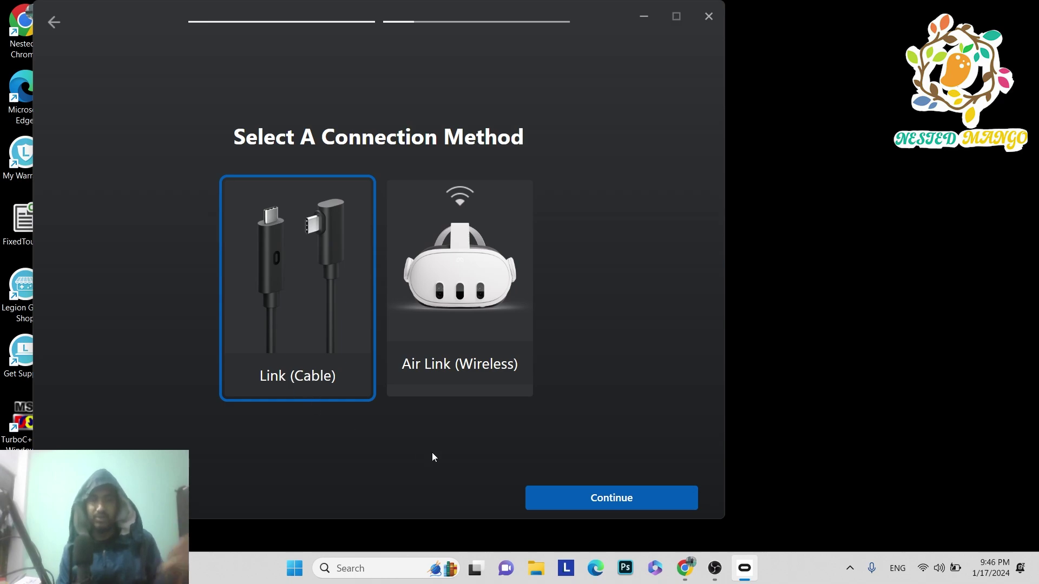
- Confirm the Link cable connection and close the Setup Complete screen
left_click(577, 497)
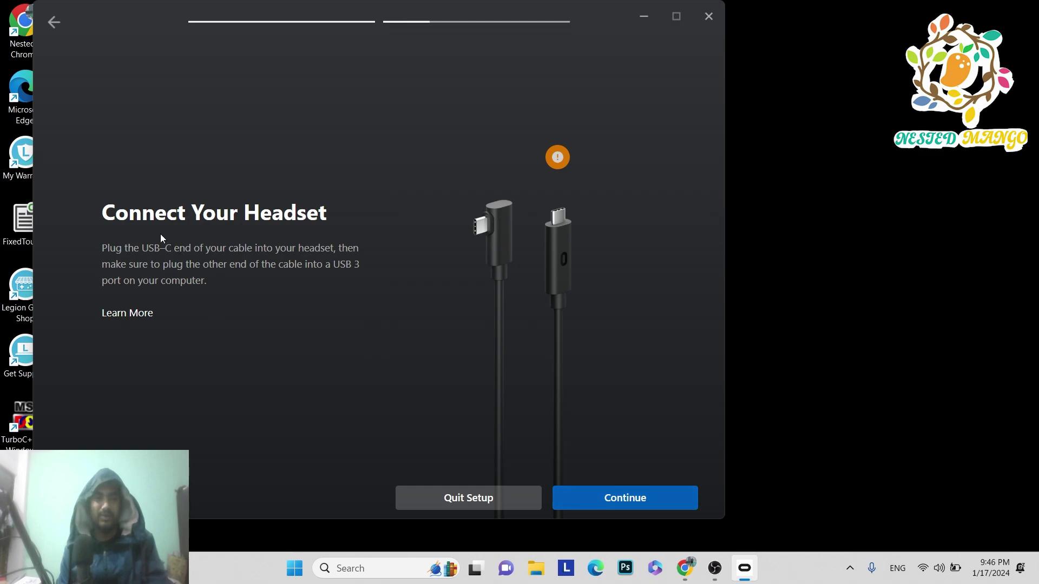
left_click(608, 496)
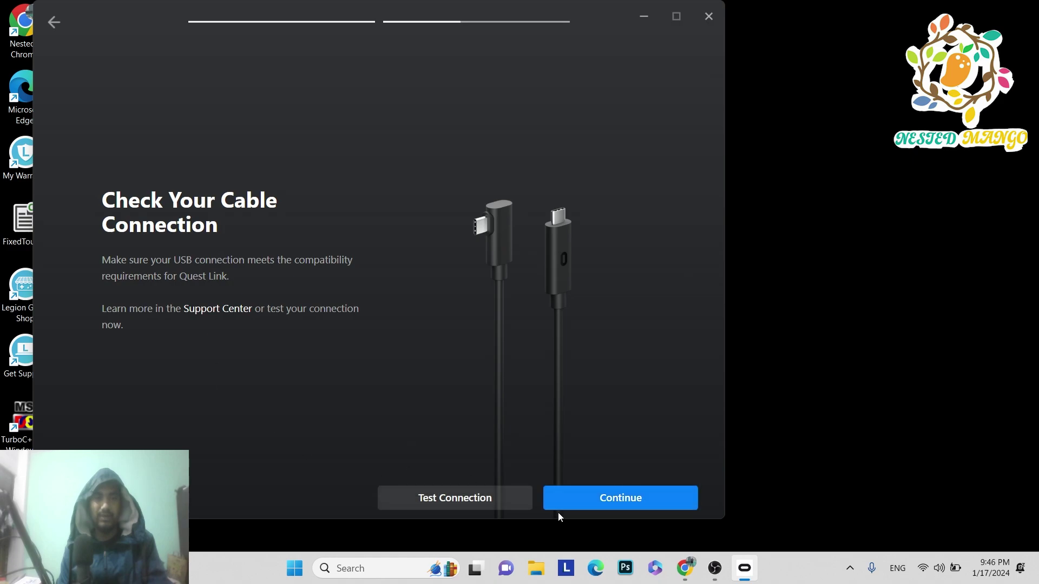
left_click(613, 498)
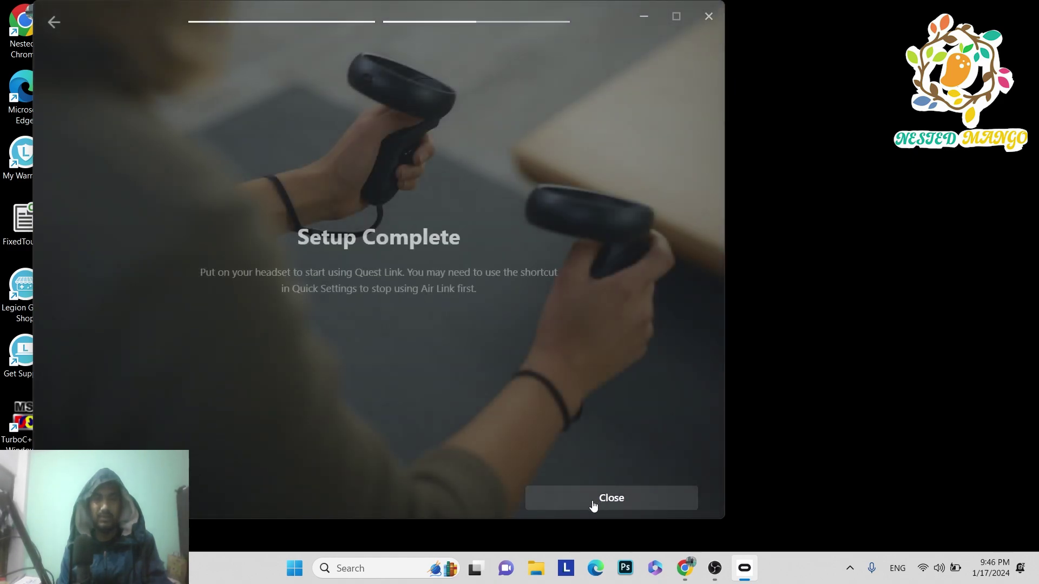
left_click(593, 503)
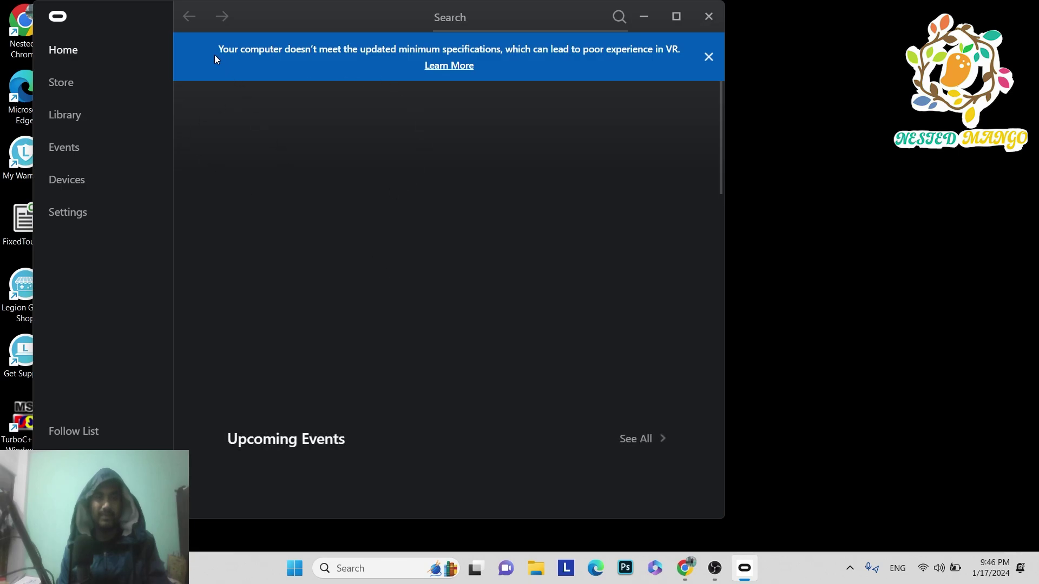
- Maximize the Oculus app and enable Developer Runtime Features in the Beta settings
left_click(90, 185)
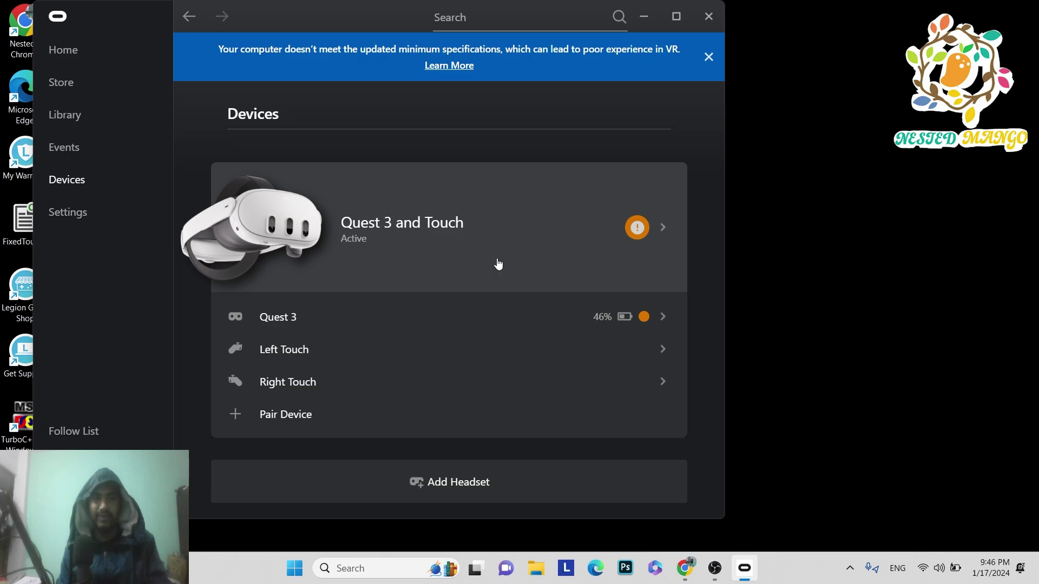
left_click(677, 16)
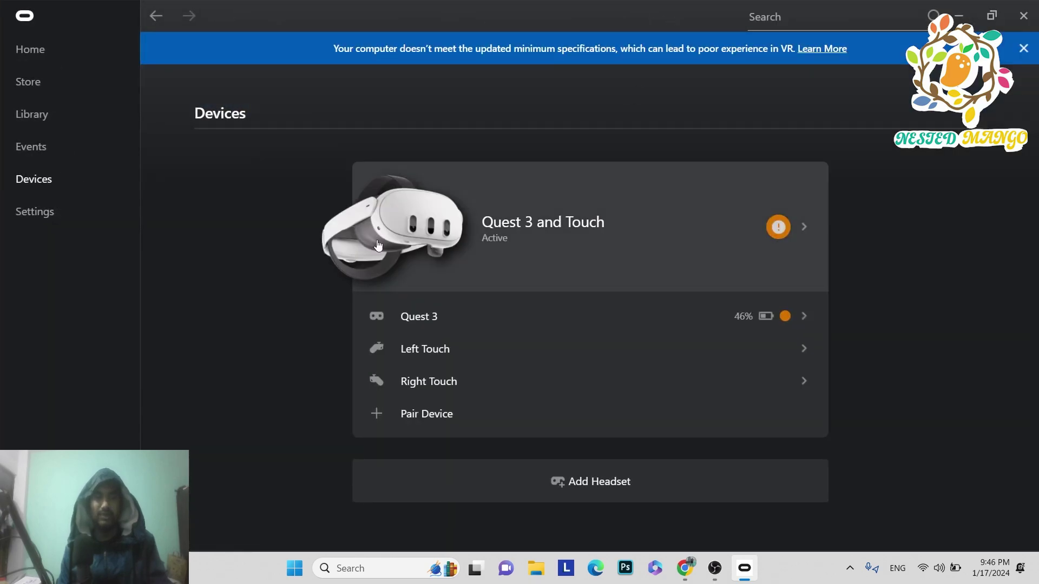
left_click(26, 214)
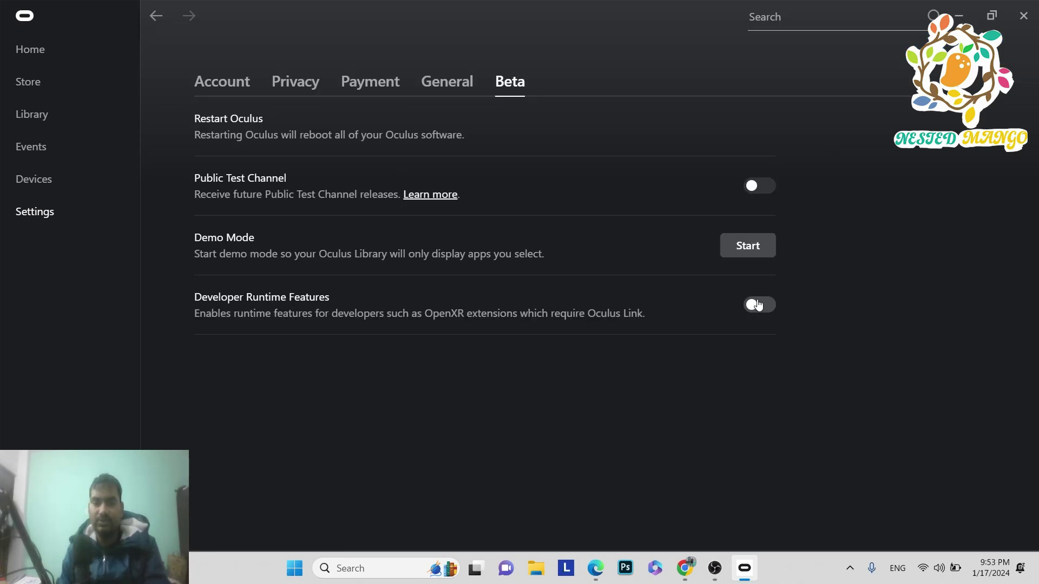
left_click(758, 306)
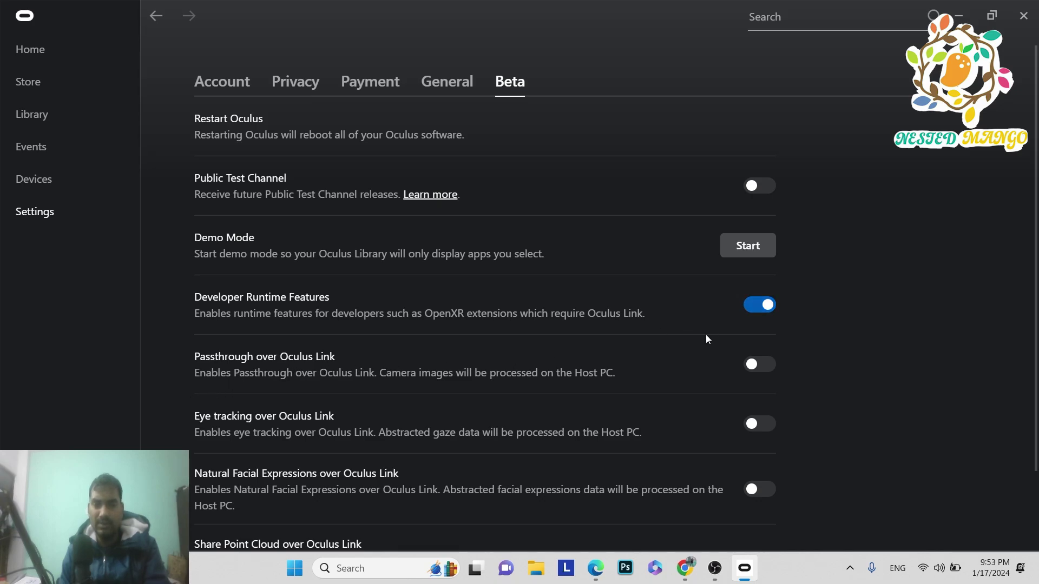
- Enable passthrough, eye tracking, natural facial expressions and point cloud sharing over Oculus Link
left_click(757, 364)
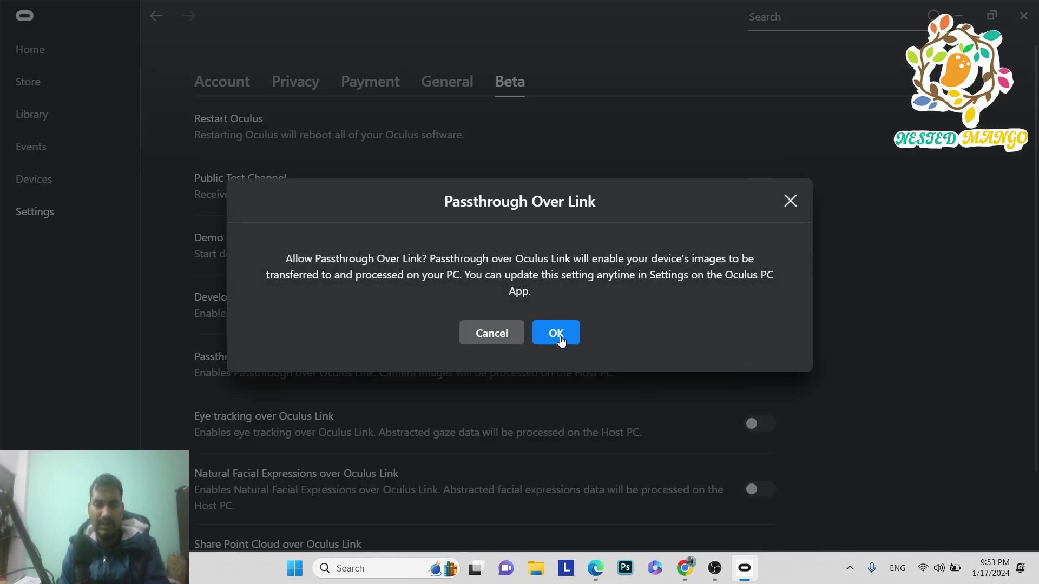
left_click(558, 333)
left_click(756, 424)
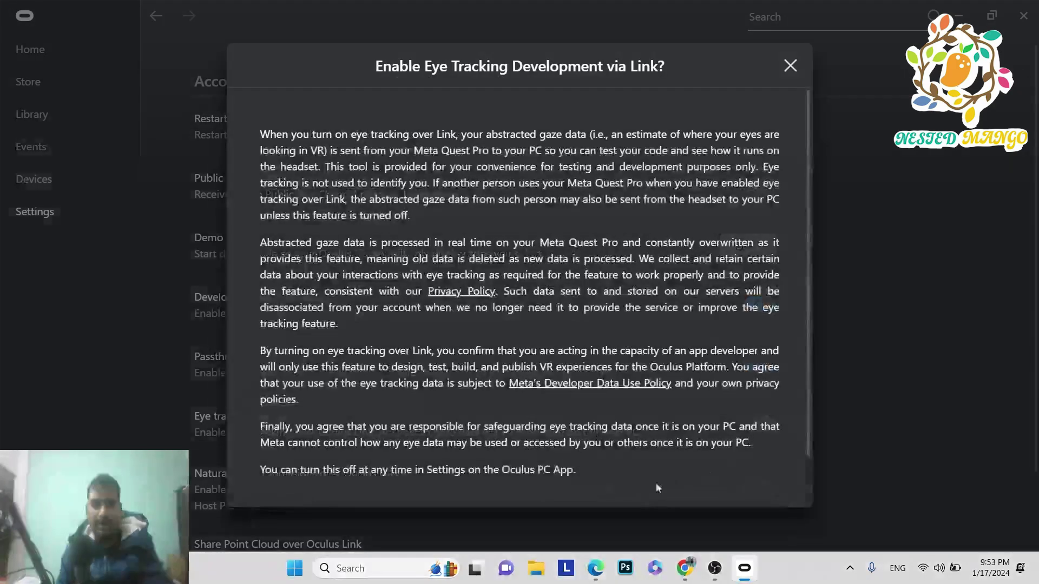
scroll(738, 393, "down", 1)
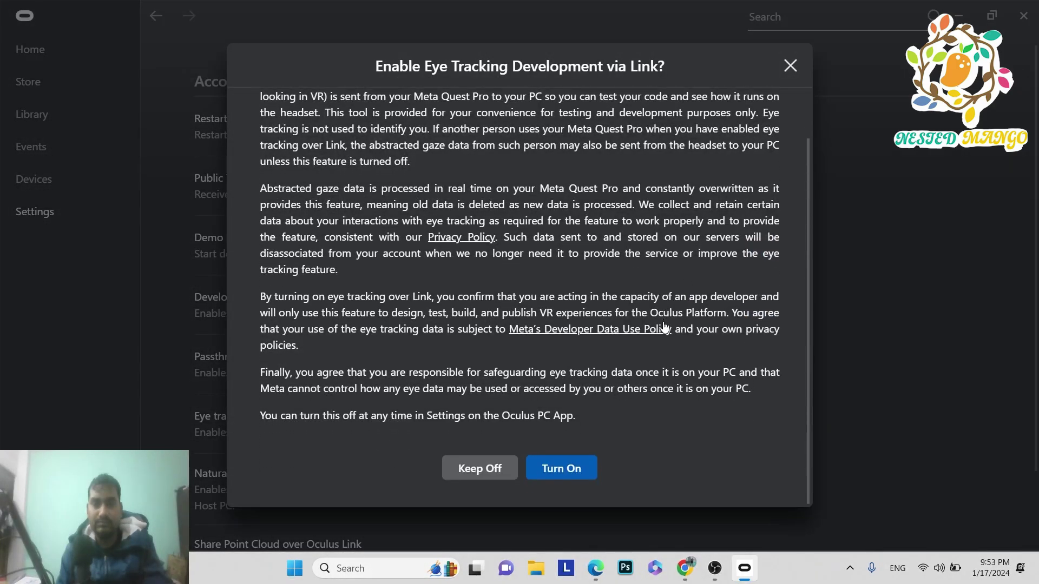
left_click(566, 471)
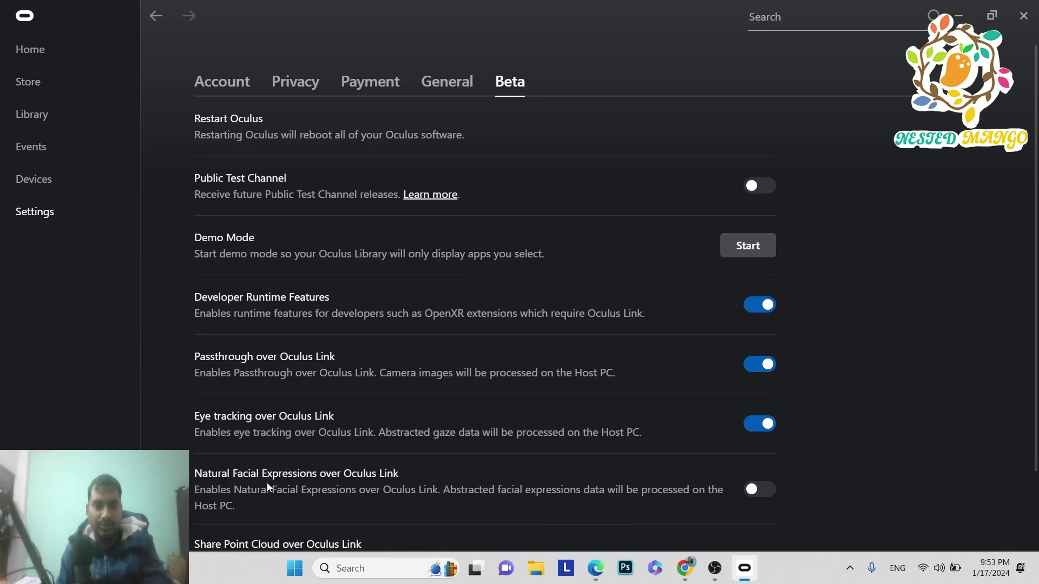
left_click(757, 489)
scroll(619, 430, "down", 2)
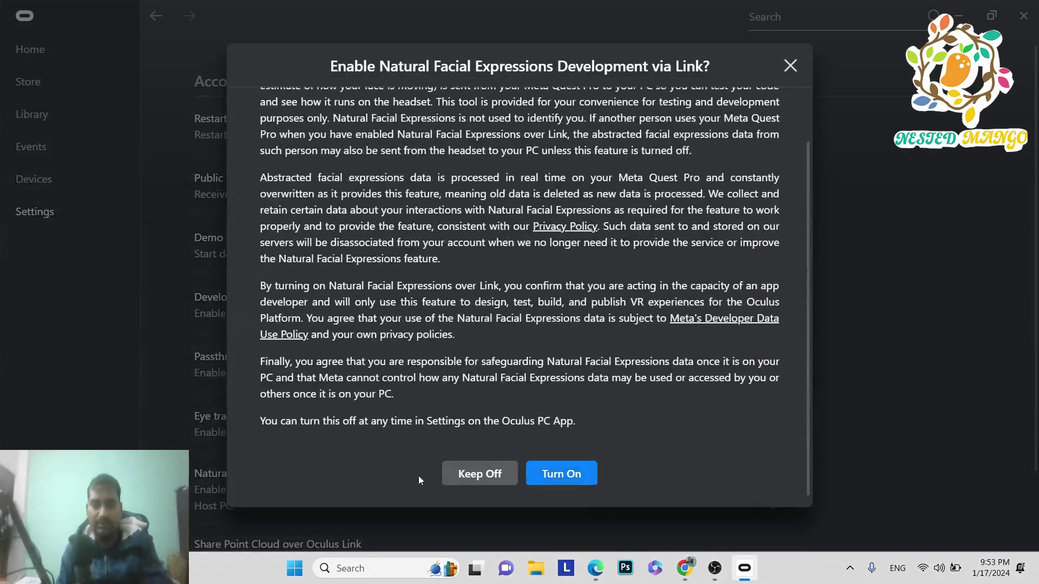
left_click(555, 472)
scroll(470, 412, "down", 2)
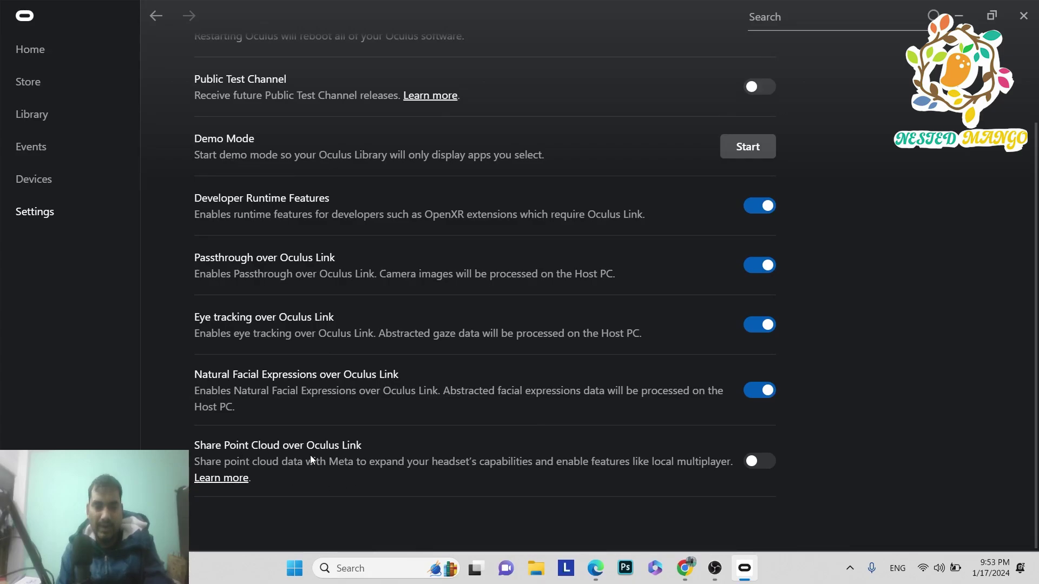
left_click(759, 460)
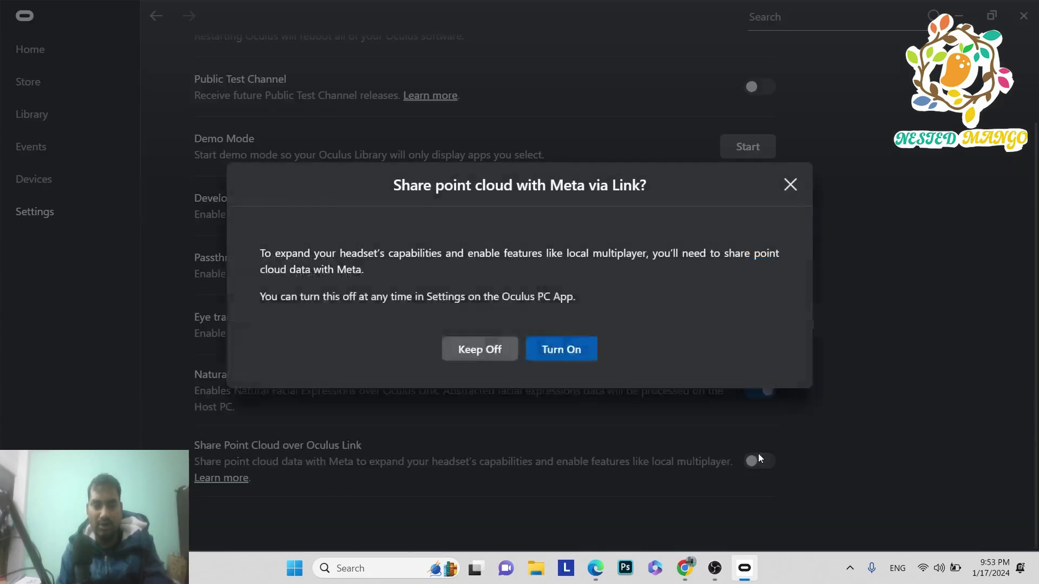
left_click(566, 350)
scroll(634, 216, "up", 3)
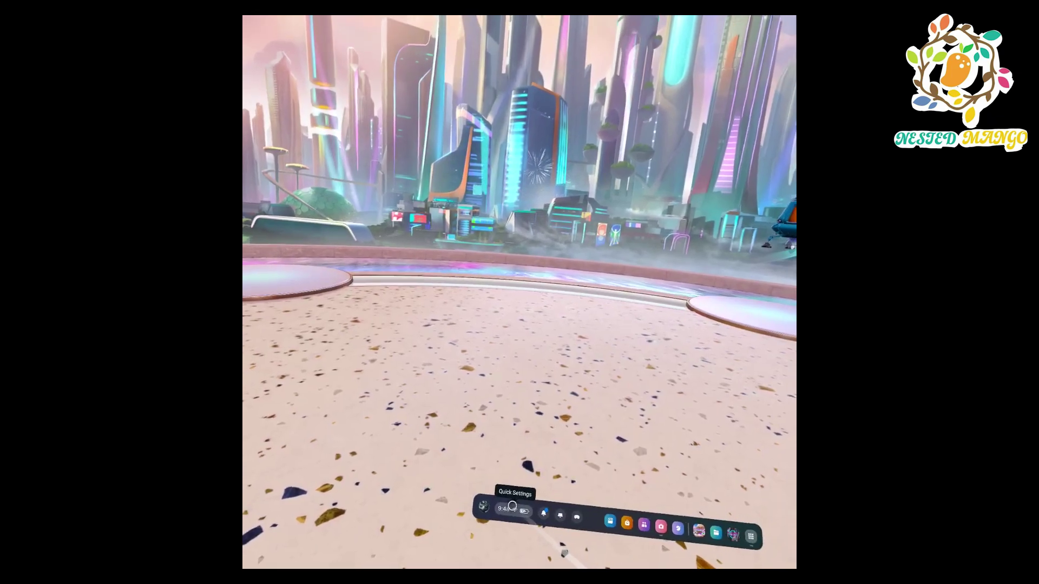
- From the headset's Quick Settings, launch Quest Link with the connected PC
left_click(502, 514)
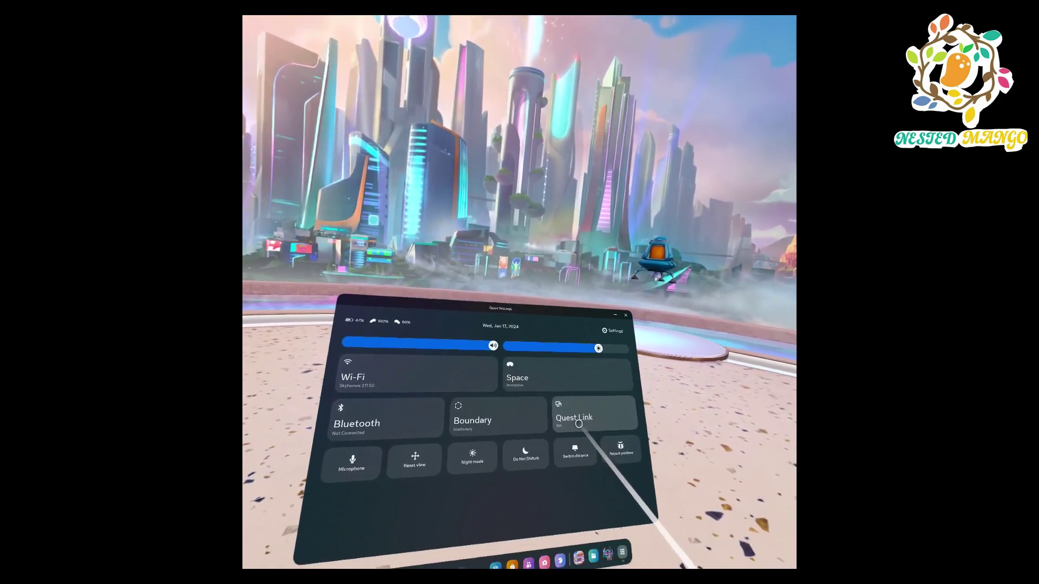
left_click(563, 409)
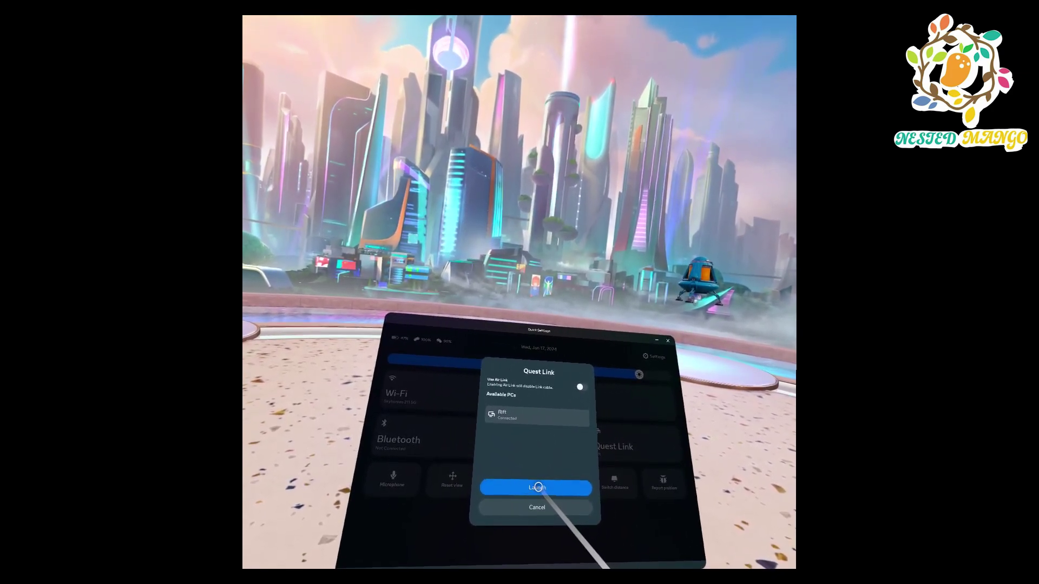
left_click(539, 488)
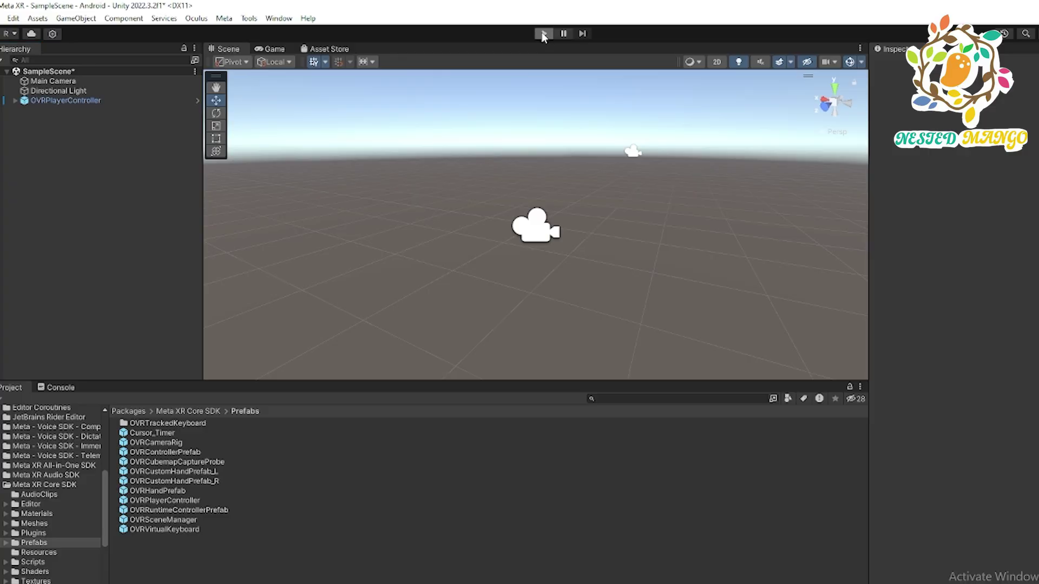
- Enter play mode in the Unity editor to test the scene on the Quest headset
left_click(543, 34)
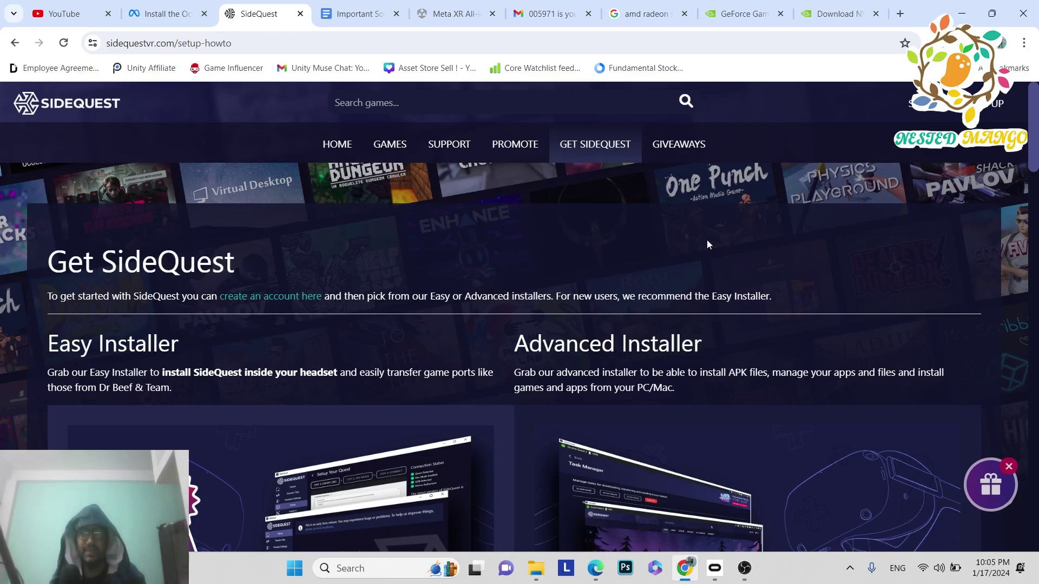
- Download SideQuest's Advanced Installer for Windows 10 x64 (version 0.10.39, 85.3 MB)
scroll(751, 287, "down", 1)
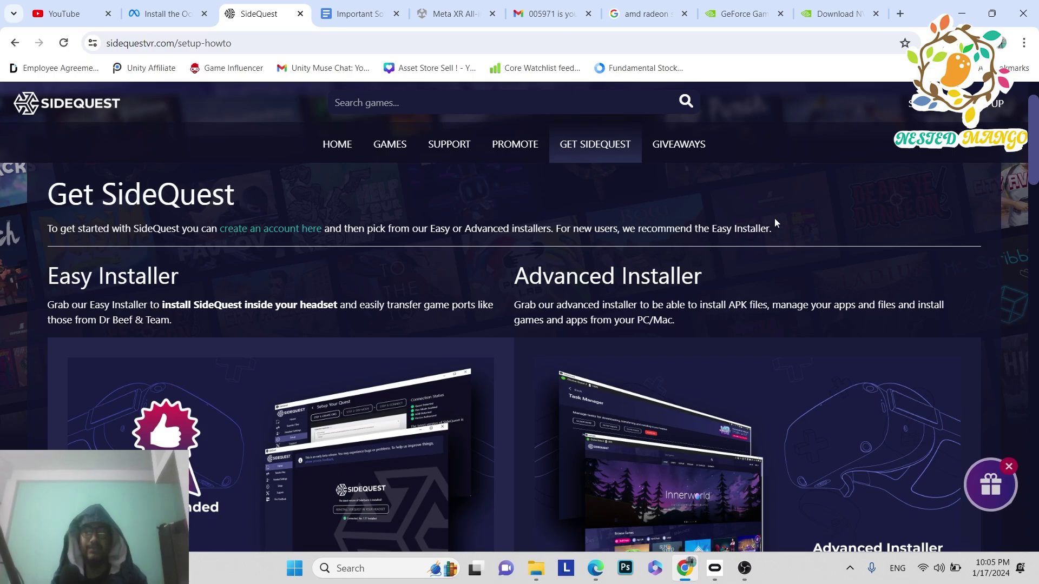
scroll(774, 222, "down", 1)
scroll(774, 221, "down", 4)
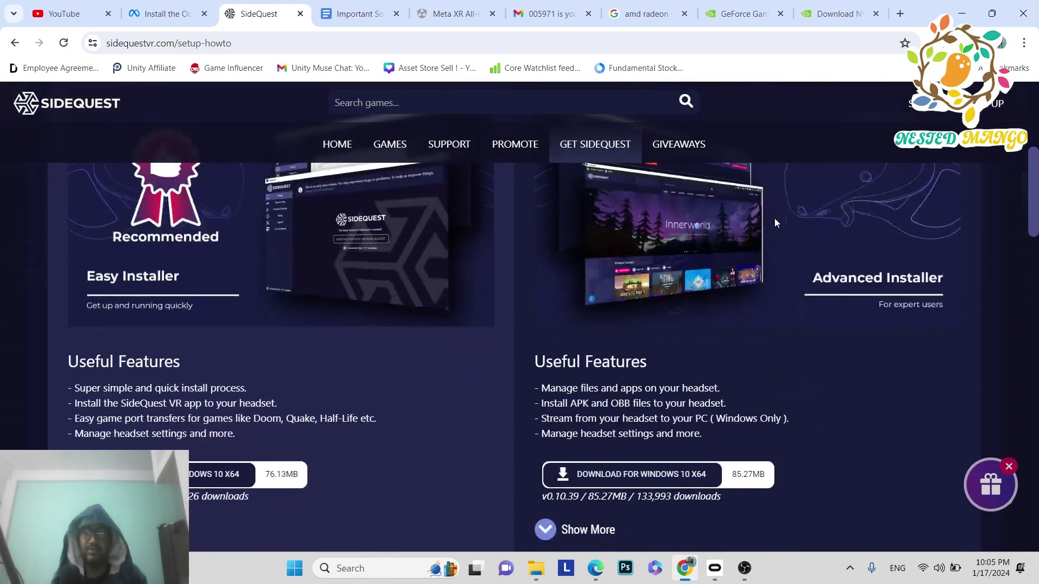
left_click(675, 407)
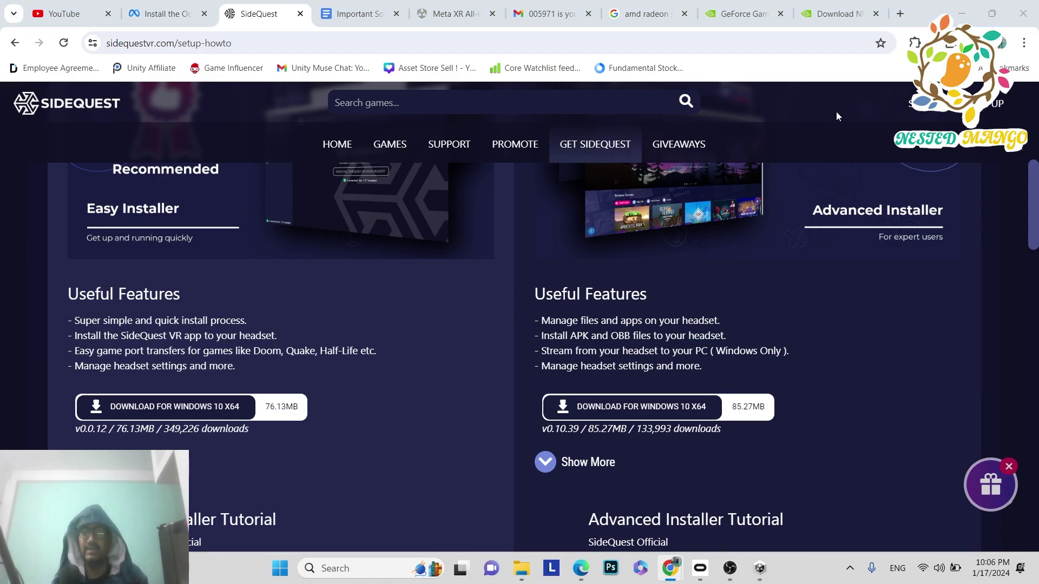
- Install SideQuest 0.10.39 for anyone who uses this computer and launch it after setup
left_click(771, 580)
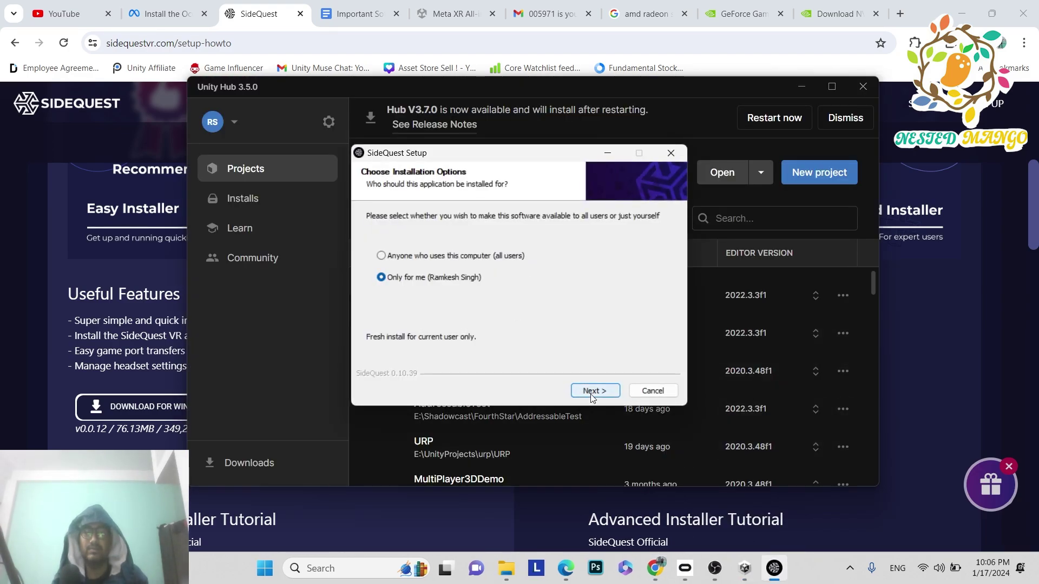
left_click(499, 258)
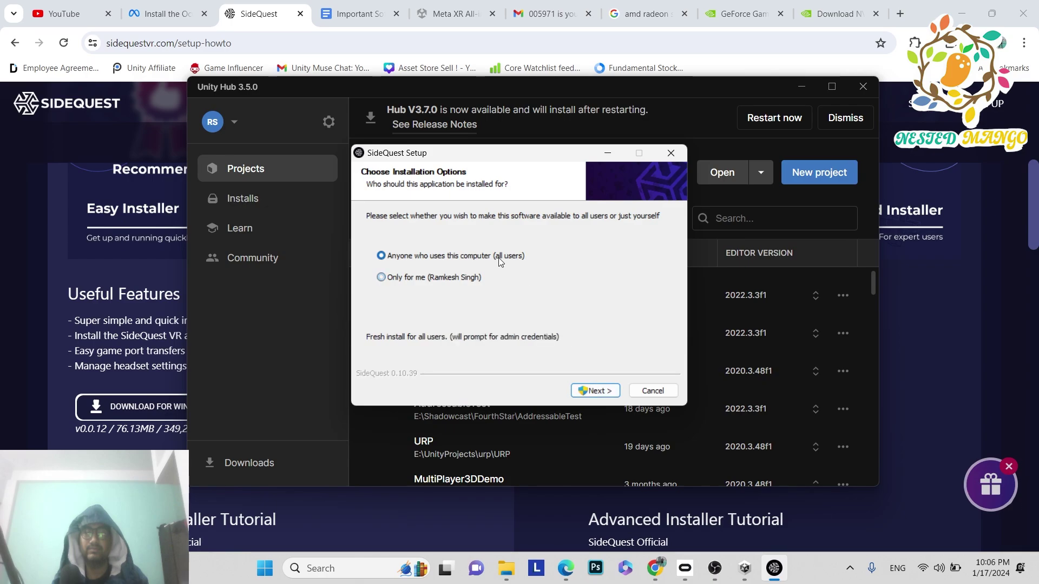
left_click(597, 391)
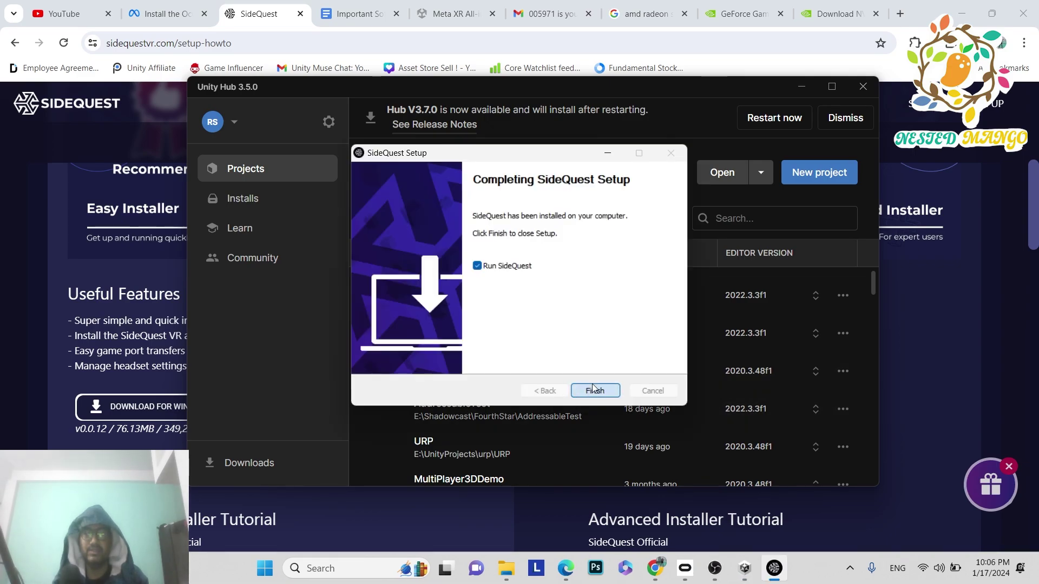
left_click(591, 392)
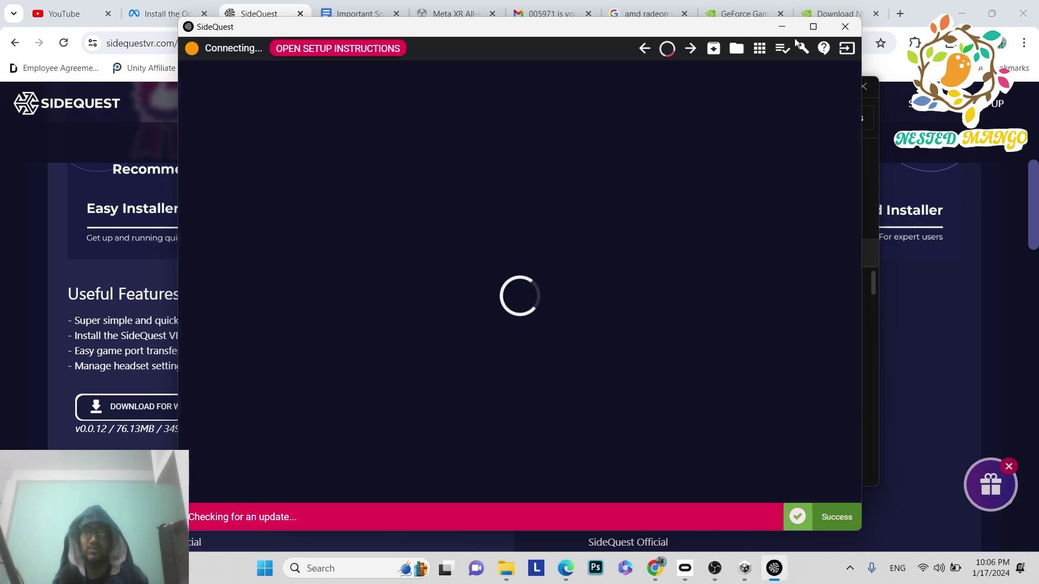
- Maximize SideQuest and show the Streaming Options page for the connected Quest 3
left_click(808, 30)
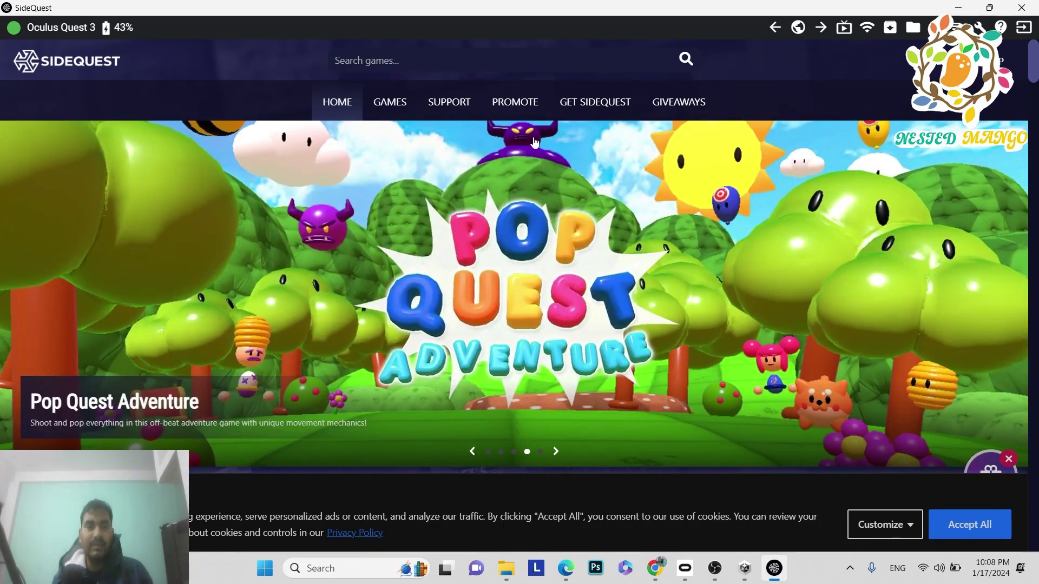
left_click(843, 28)
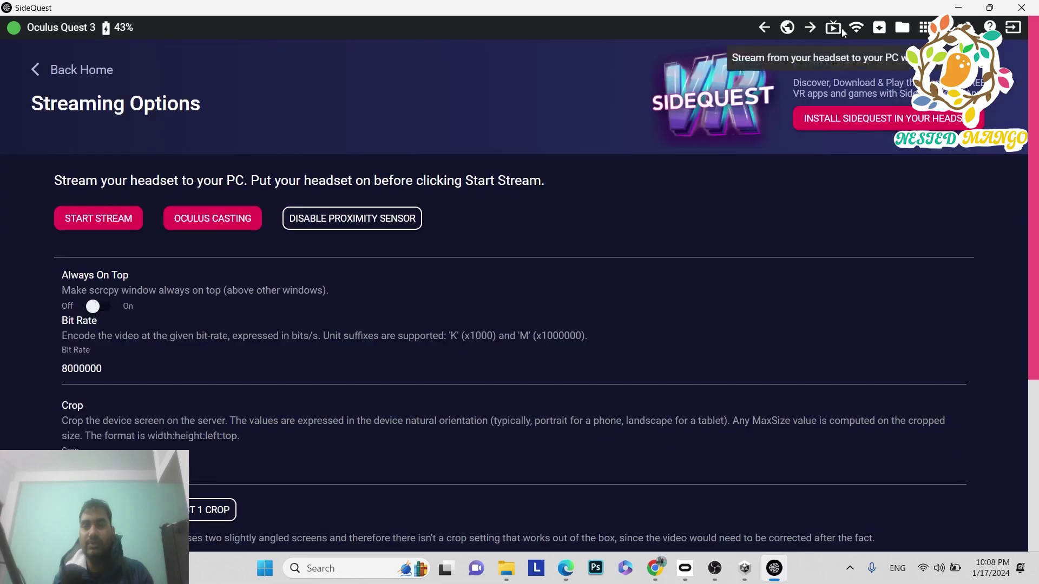
left_click(89, 221)
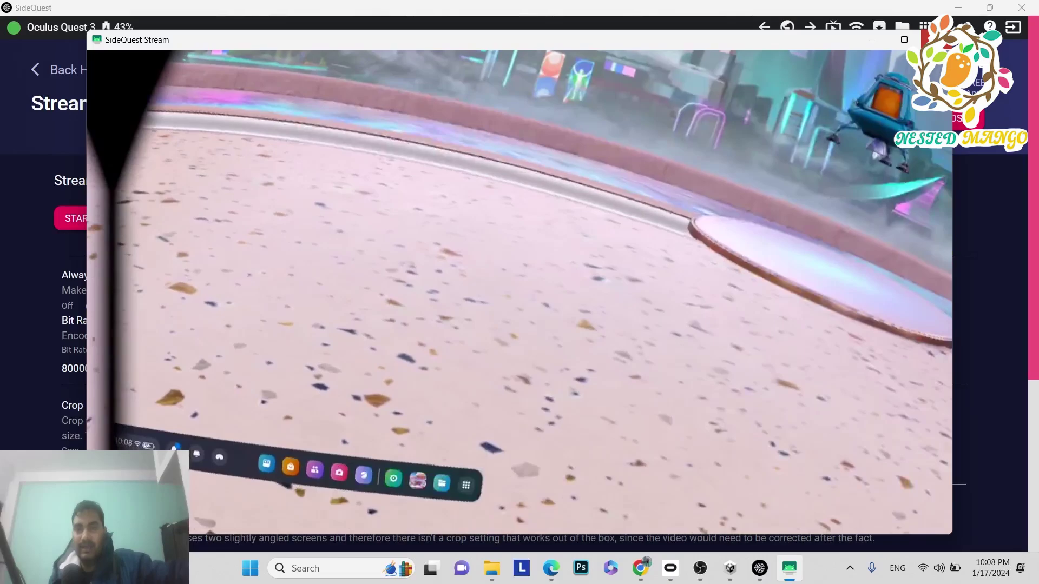
left_click(935, 39)
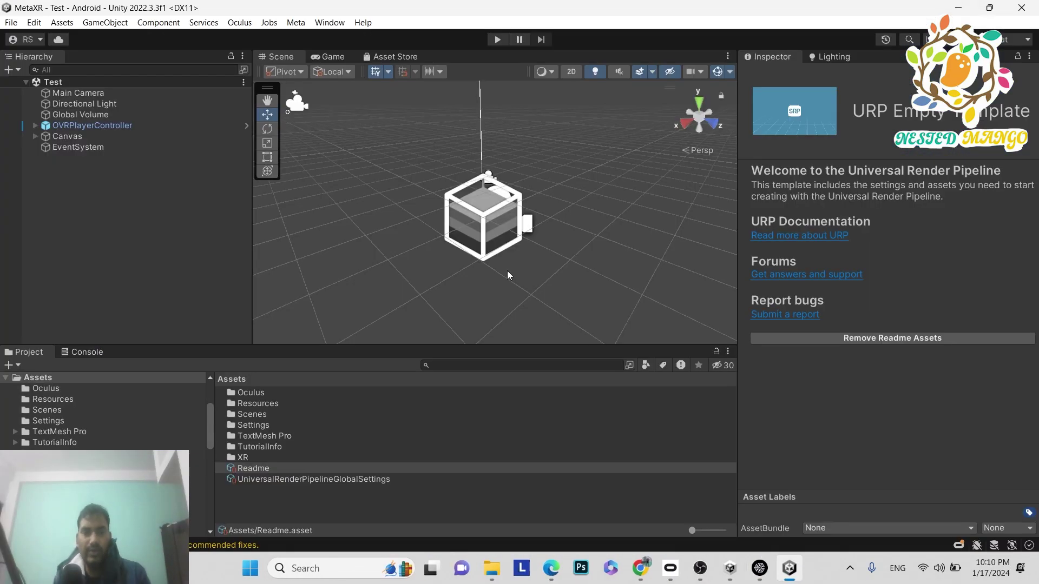
- Open Player Settings from File > Build Settings, glancing at Resolution and Presentation
left_click(17, 26)
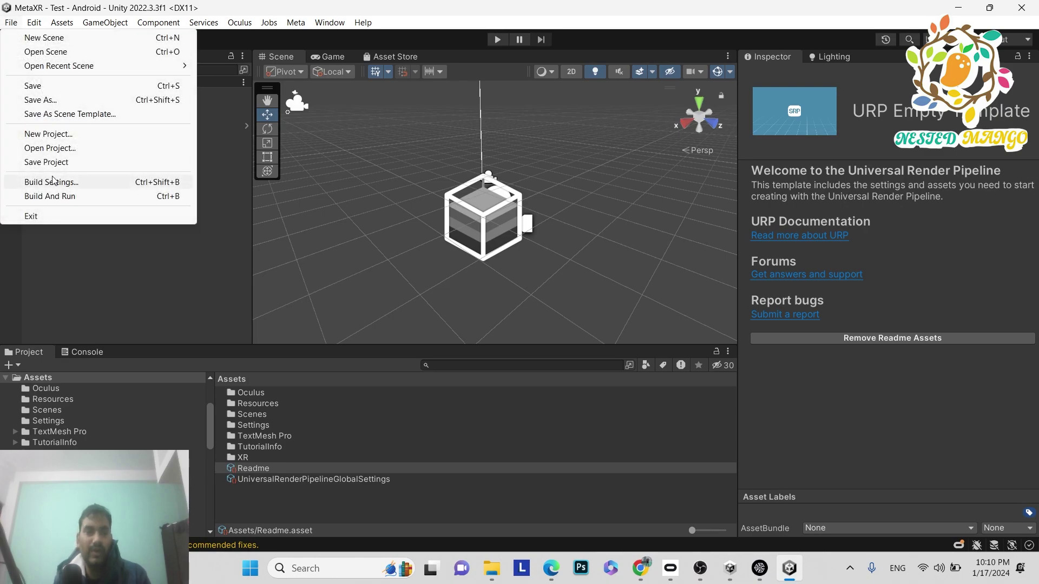
left_click(81, 182)
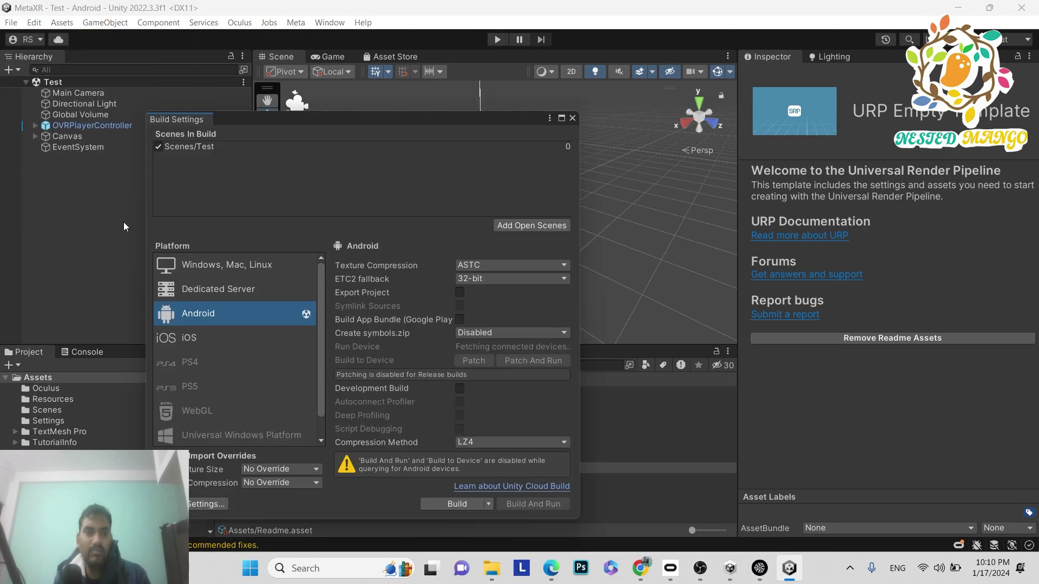
left_click(204, 505)
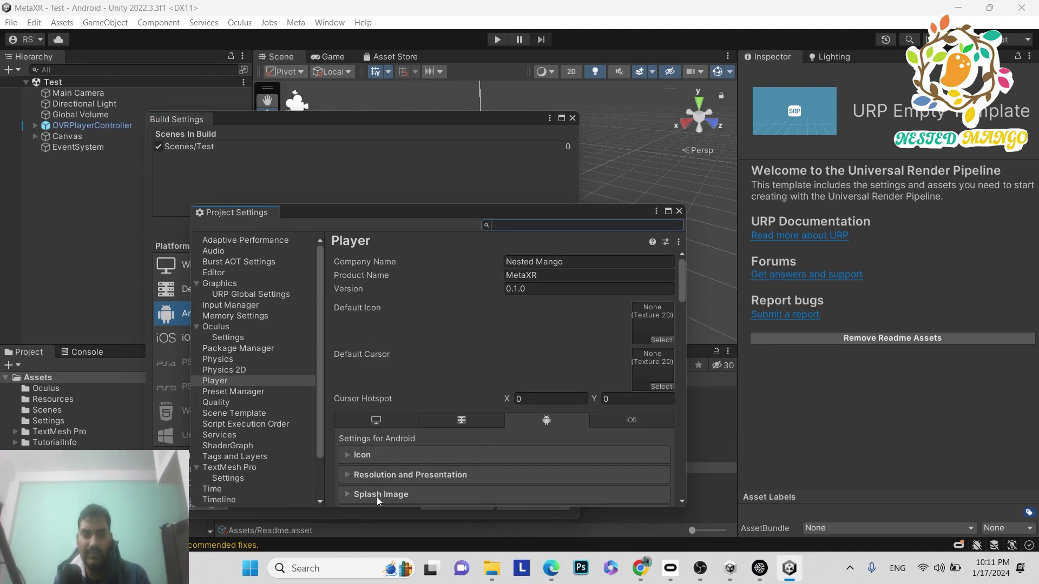
left_click(382, 476)
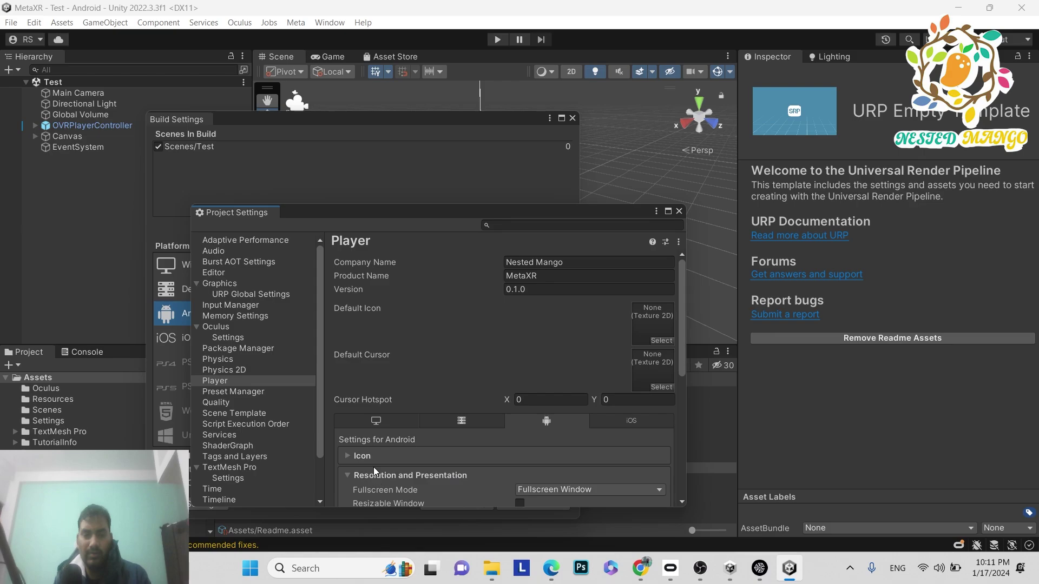
left_click(353, 476)
scroll(408, 400, "down", 2)
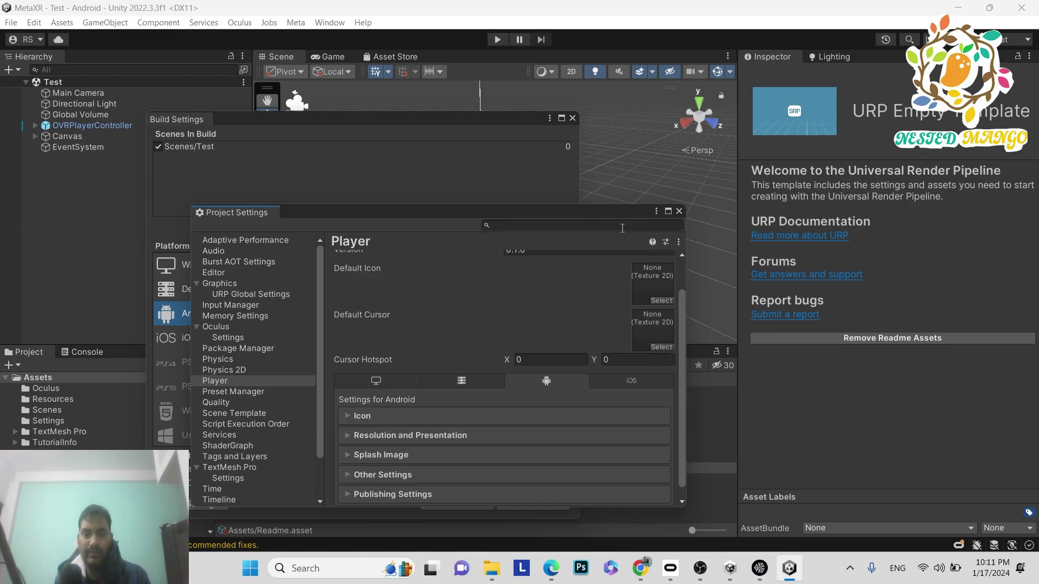
- Review Other Settings for IL2CPP, ARM64 and minimum API level 29, then close Project Settings
left_click(667, 212)
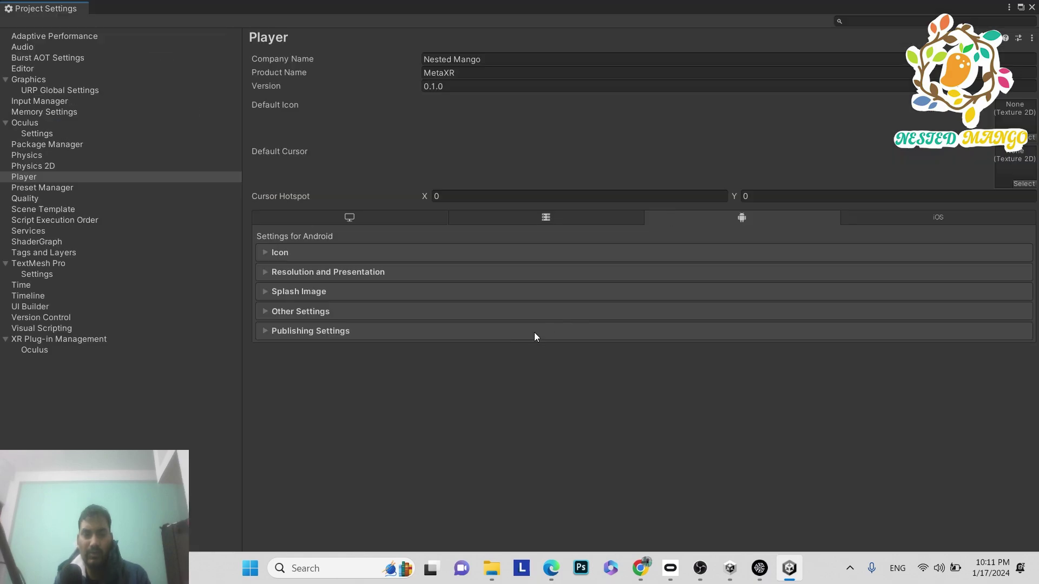
left_click(281, 312)
scroll(491, 335, "down", 8)
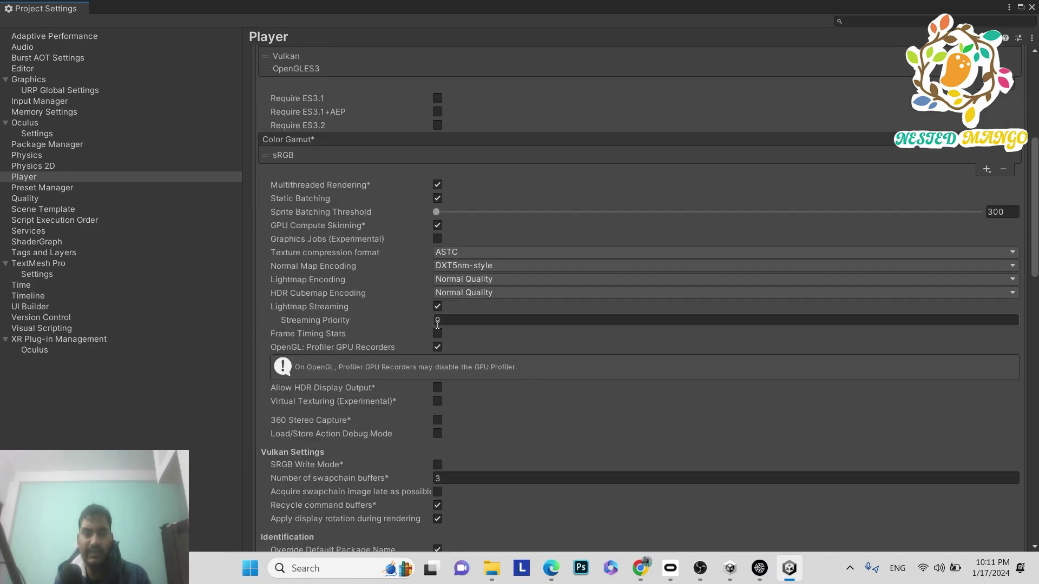
scroll(417, 329, "down", 3)
scroll(416, 333, "down", 1)
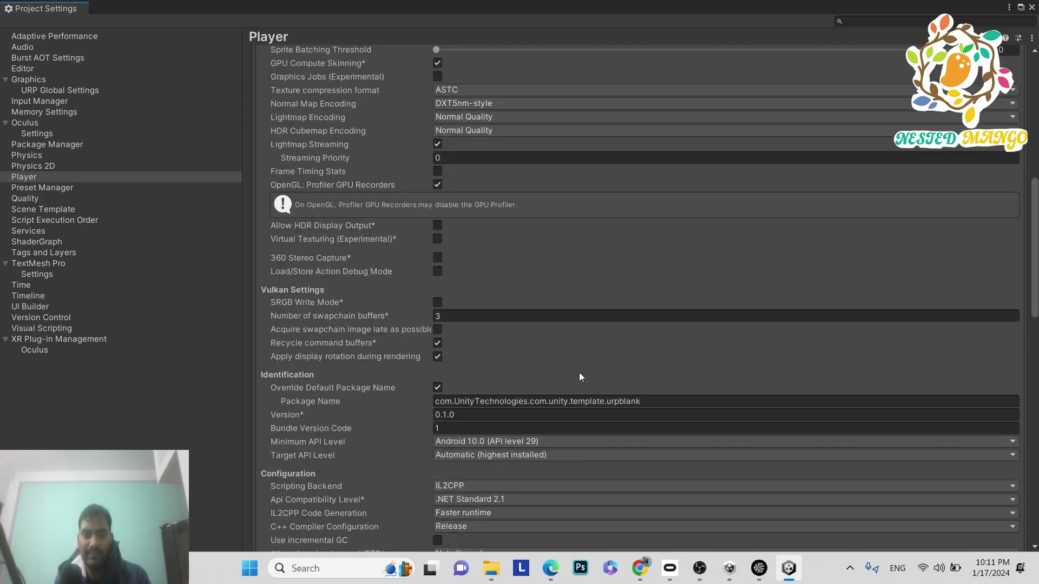
scroll(580, 377, "down", 2)
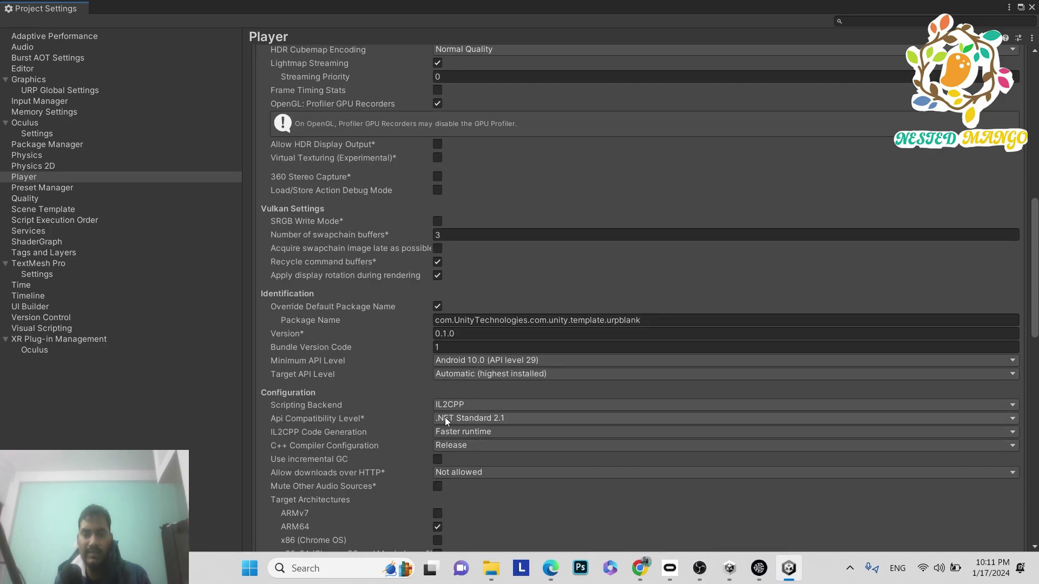
scroll(496, 408, "down", 4)
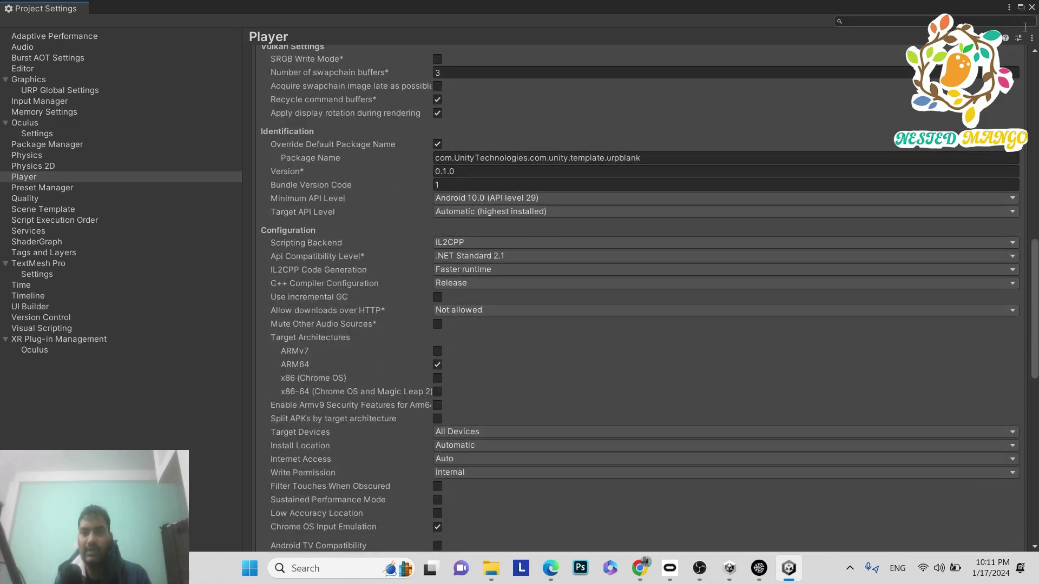
left_click(1031, 8)
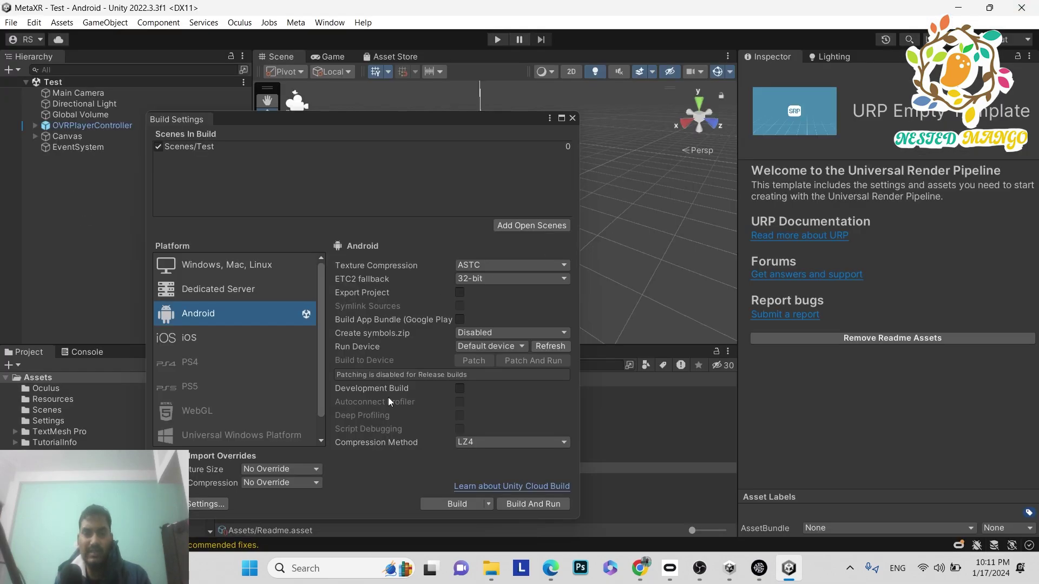
- Build the Android APK, saving it as TestApk in the MetaXR project folder
left_click(434, 501)
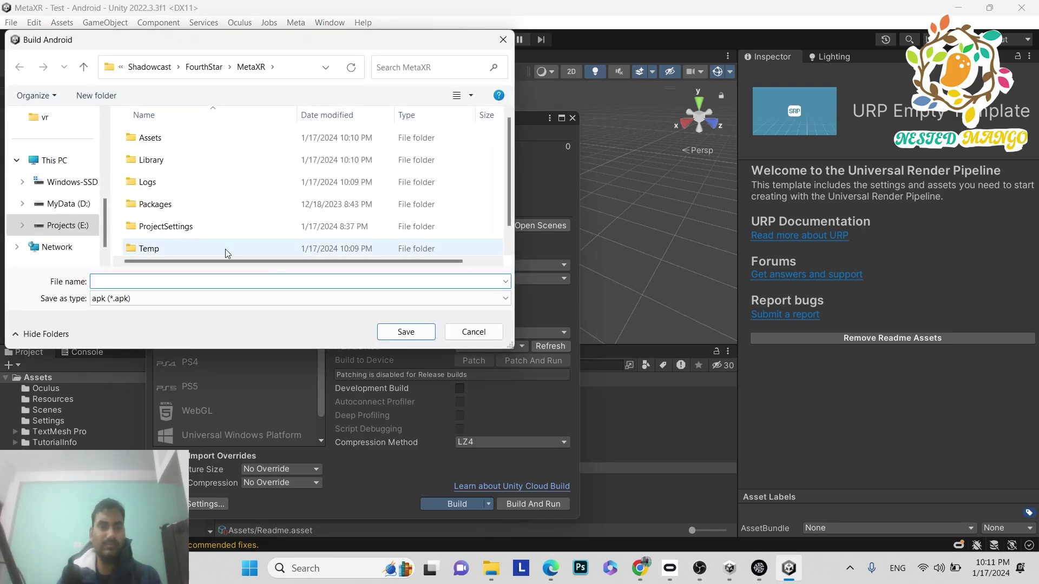
type("TestApk")
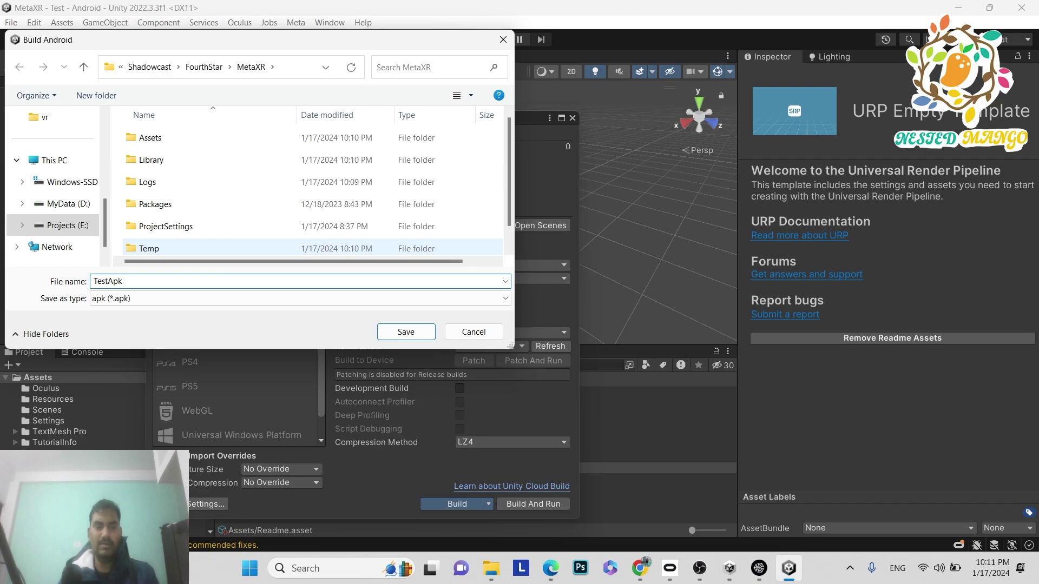
left_click(406, 331)
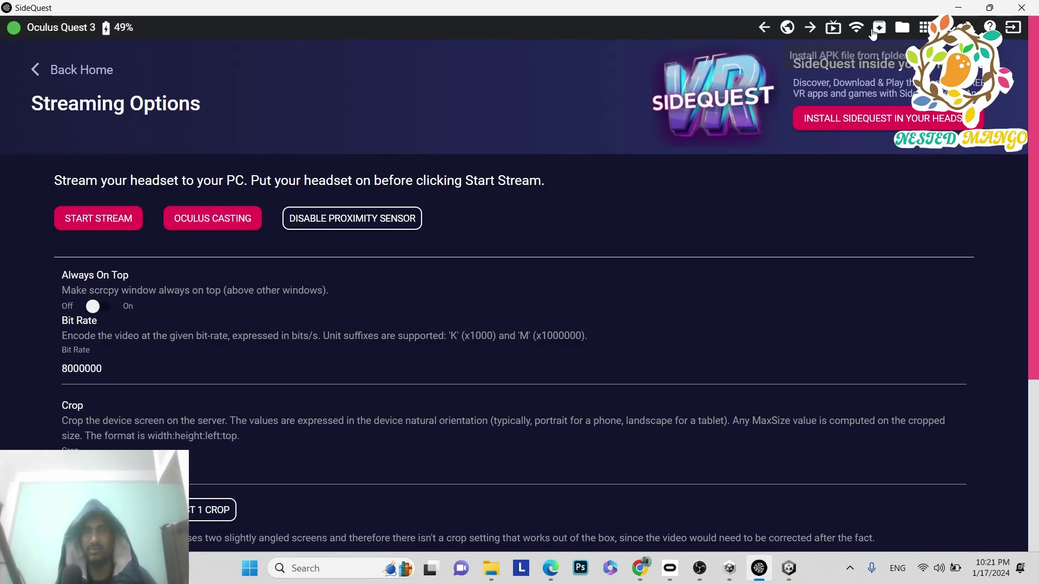
- Install TestApk.apk from the pasted MetaXR project folder path onto the Quest 3
left_click(879, 28)
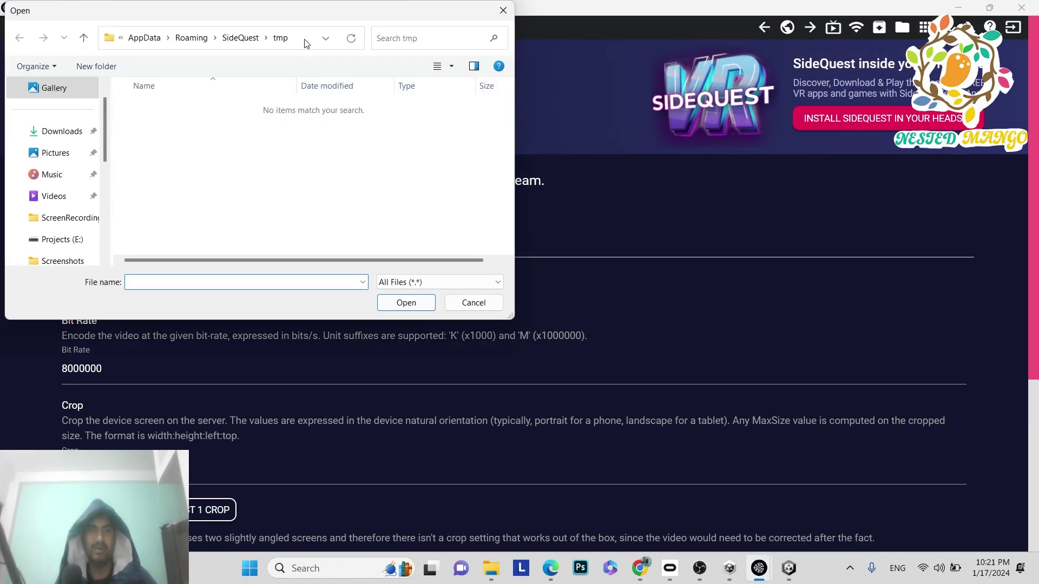
left_click(304, 41)
type("E:\\Shadowcast\\FourthStar\\MetaXR")
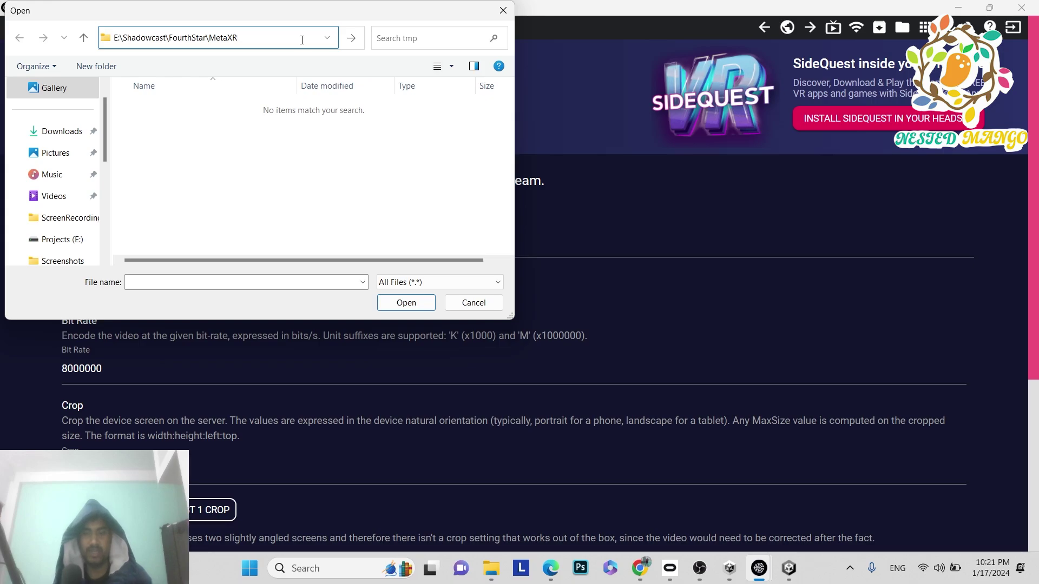
key("Return")
scroll(286, 196, "down", 2)
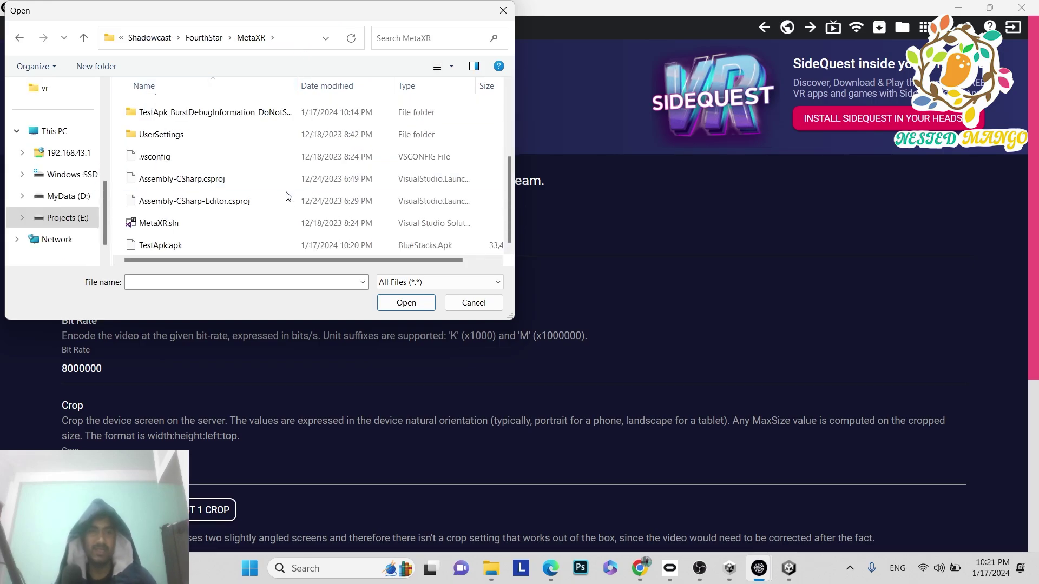
left_click(181, 247)
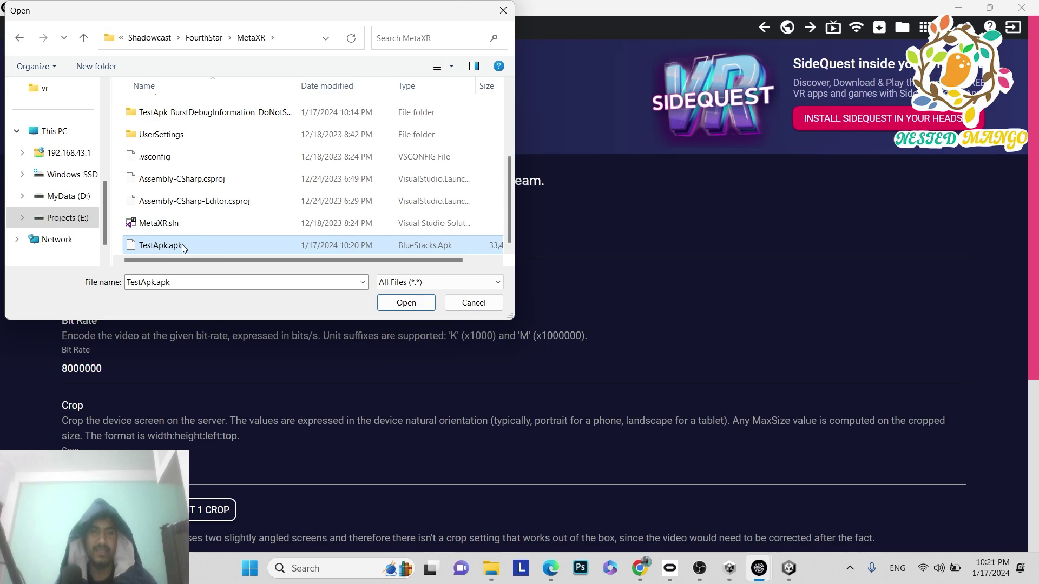
left_click(406, 303)
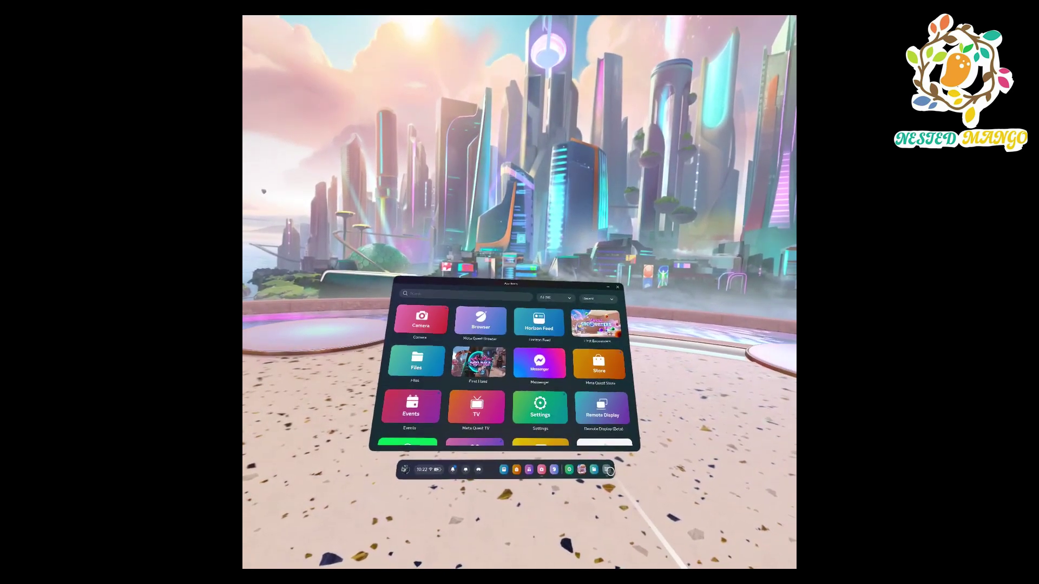
- Reopen the headset's App Library and filter it to Unknown Sources
left_click(613, 473)
left_click(613, 474)
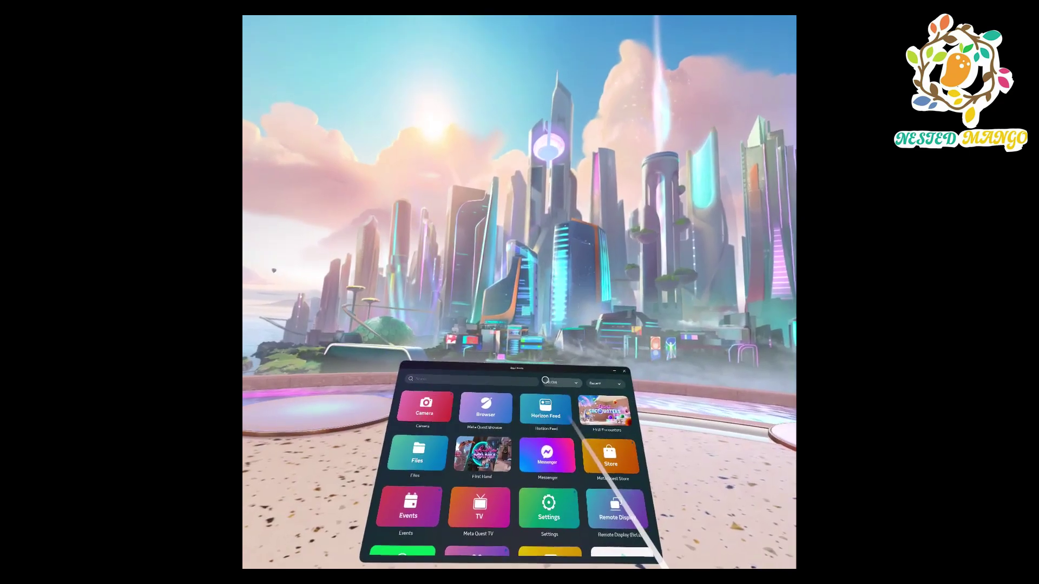
left_click(554, 387)
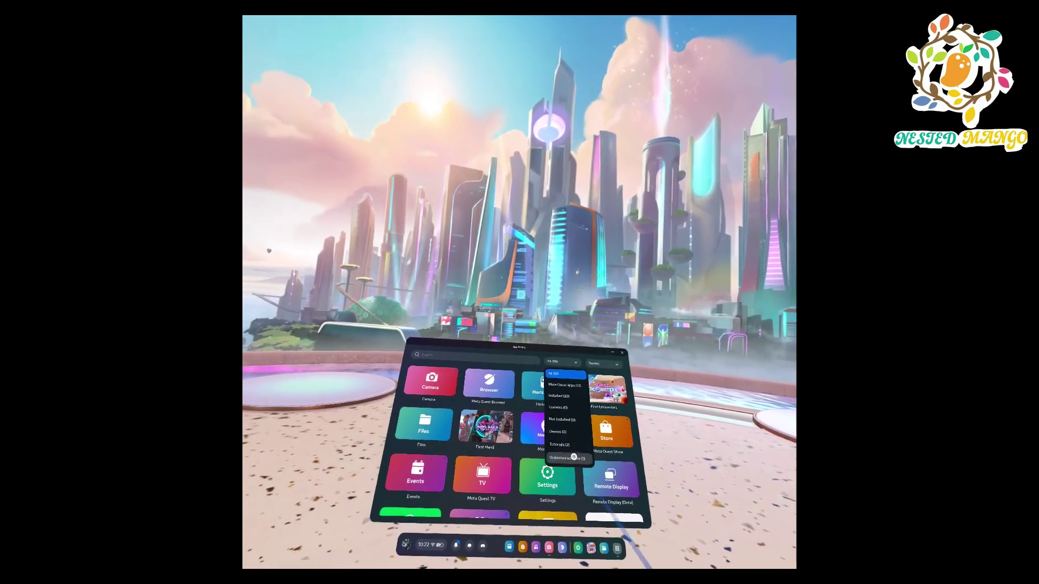
left_click(549, 451)
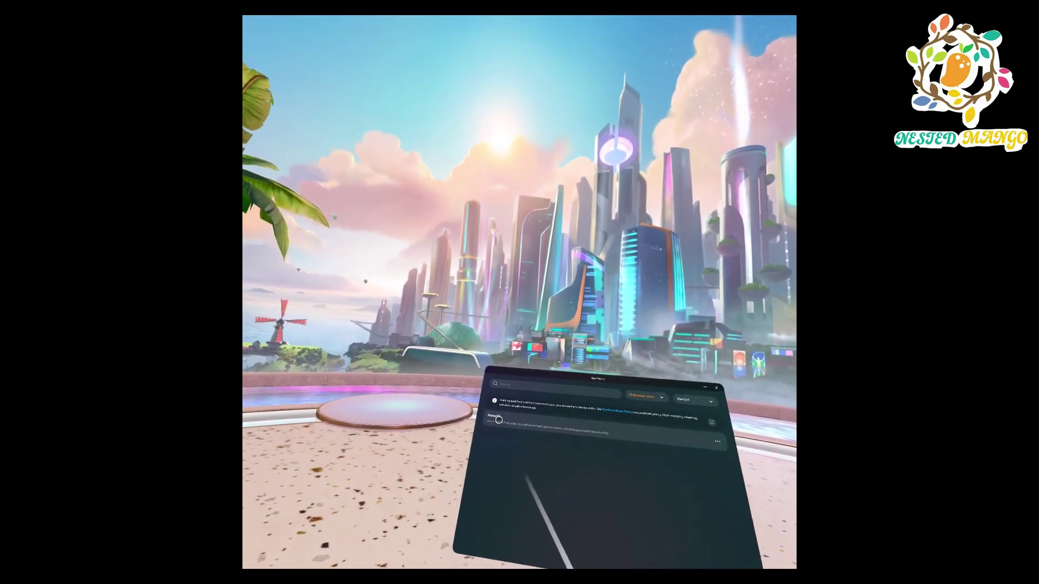